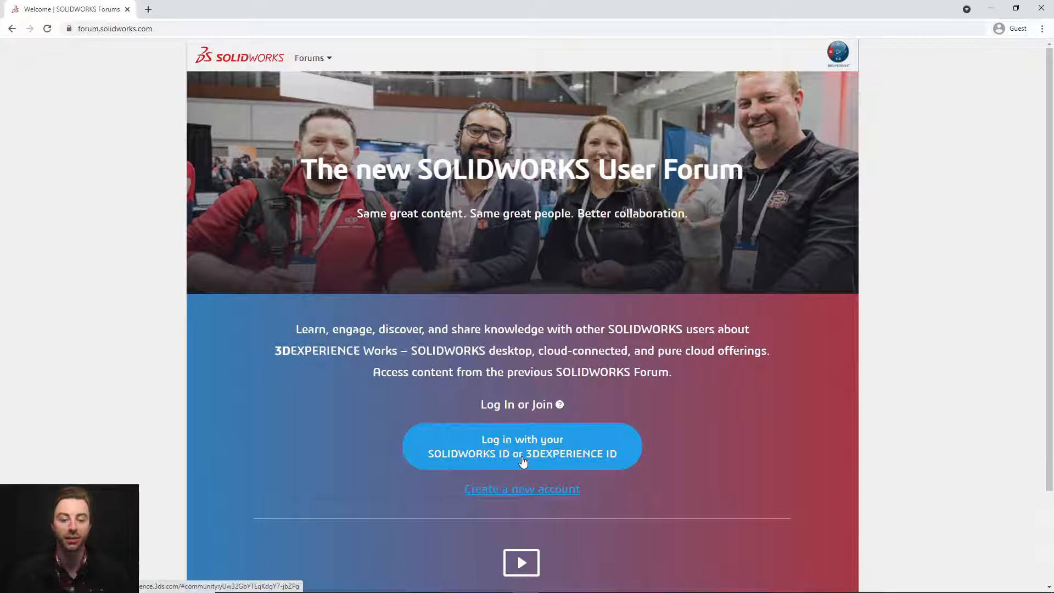
Step: From forum.solidworks.com, go to the 3DPassport login page for a SOLIDWORKS or 3DEXPERIENCE ID
left_click(522, 461)
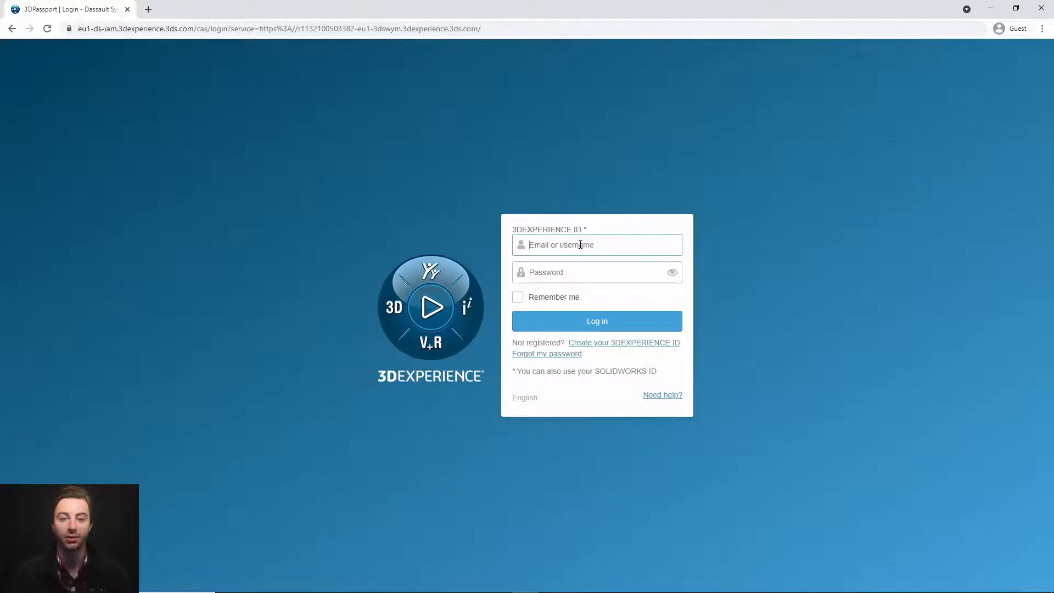
Step: Sign in and move the SOLIDWORKS User Forum into Favorite Communities
left_click(629, 348)
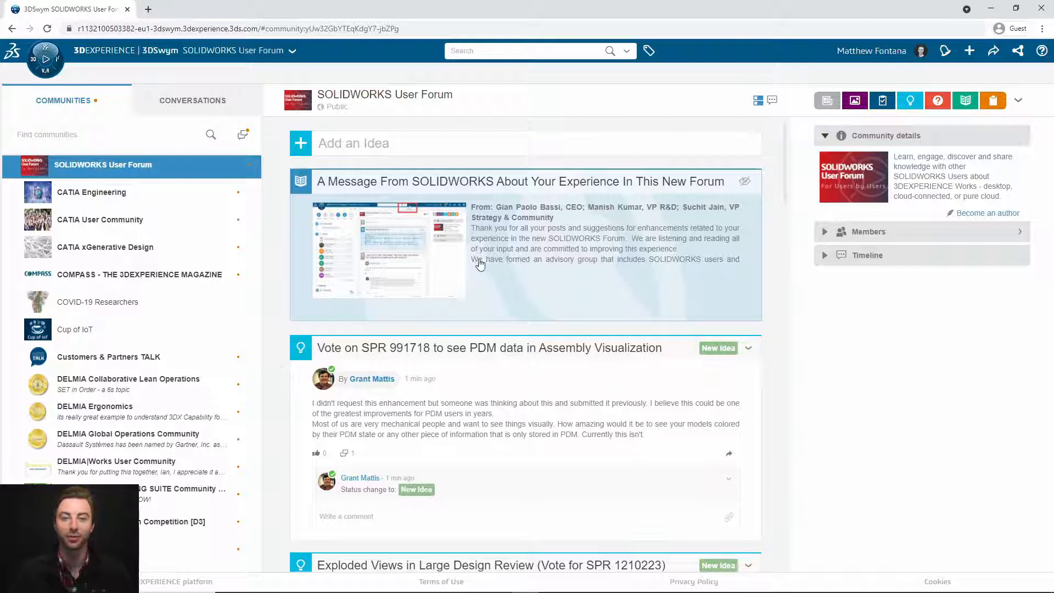
mouse_move(152, 172)
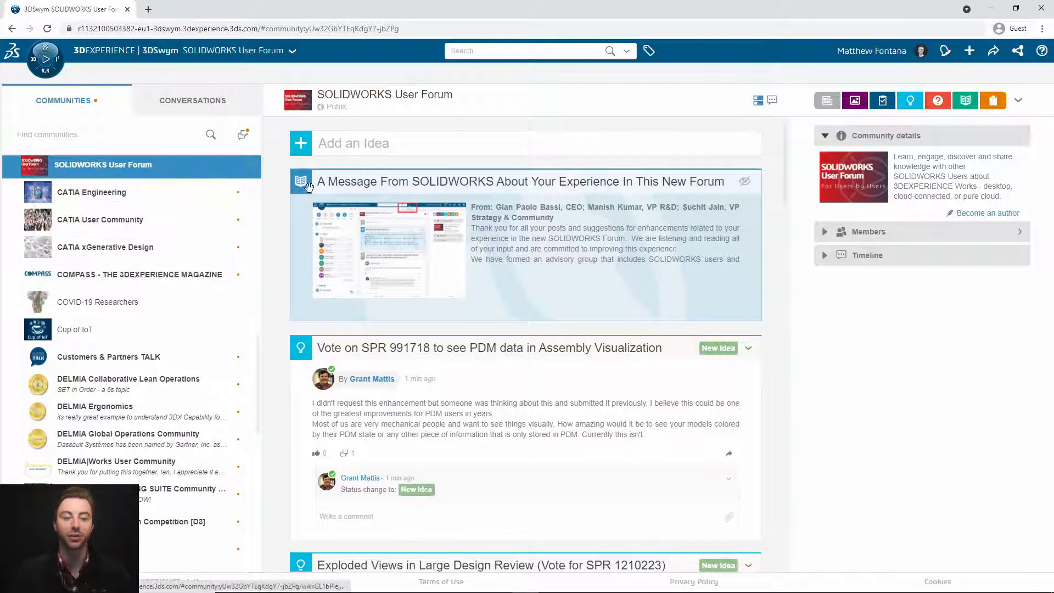
left_click_drag(151, 169, 147, 222)
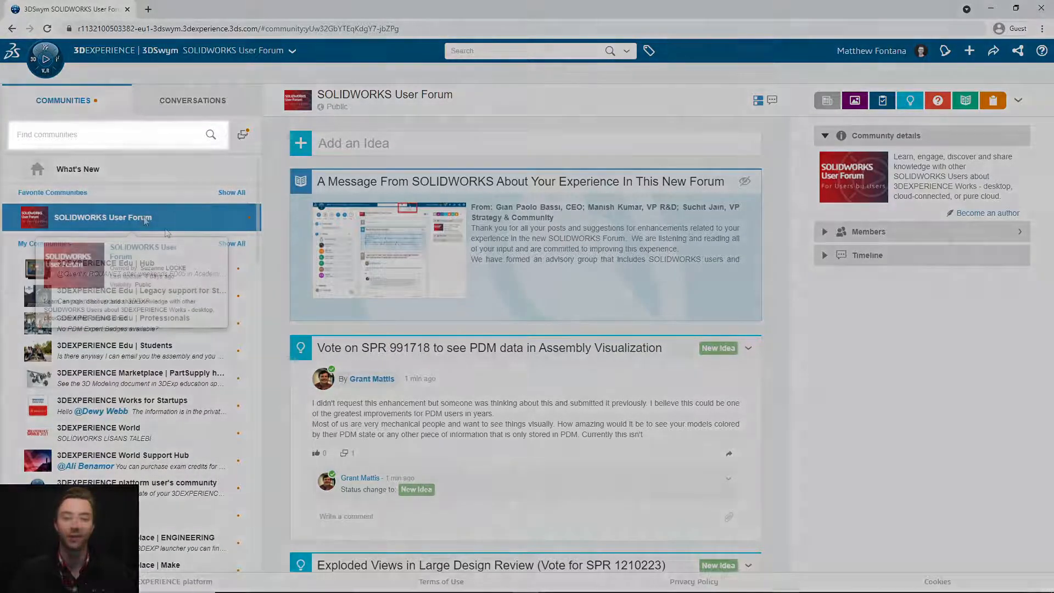
mouse_move(146, 220)
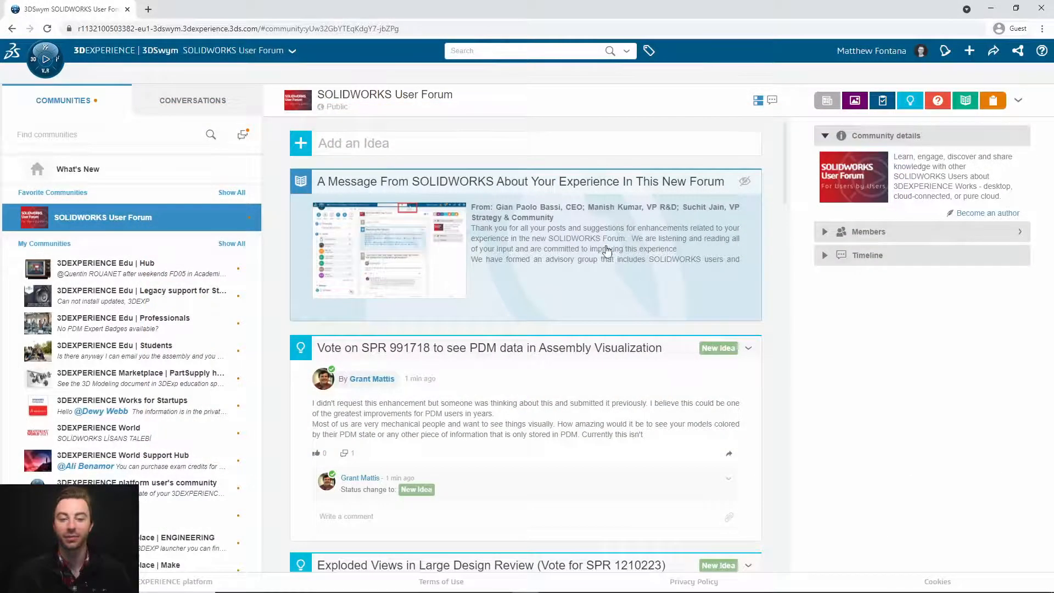
Step: Read the 'Set Lightweight to Resolved with Macro' question, then close it back to the feed
scroll(607, 250, "down", 5)
scroll(608, 253, "up", 5)
scroll(610, 257, "down", 5)
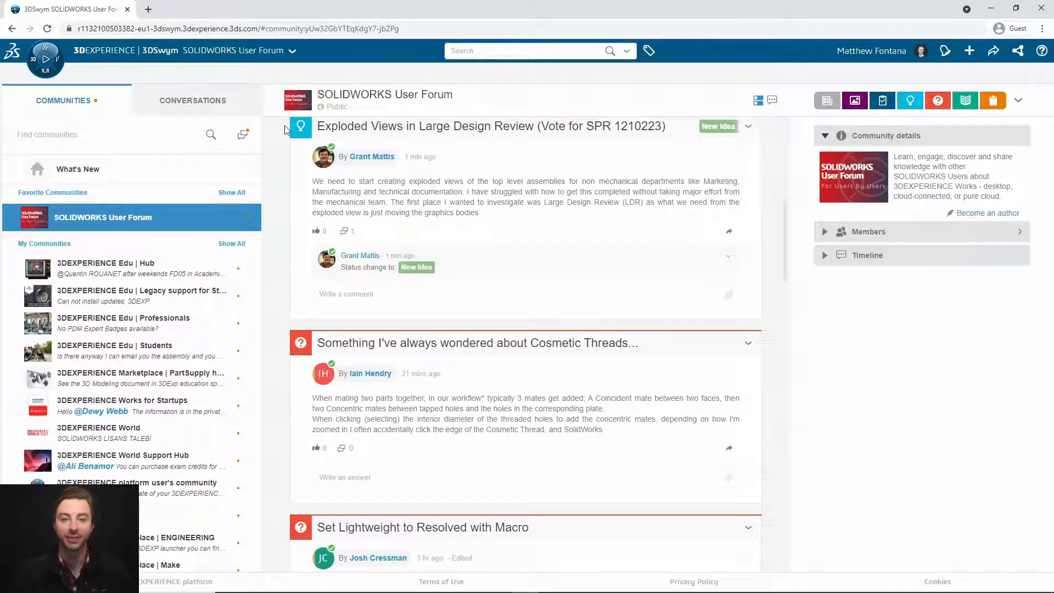
scroll(379, 194, "down", 3)
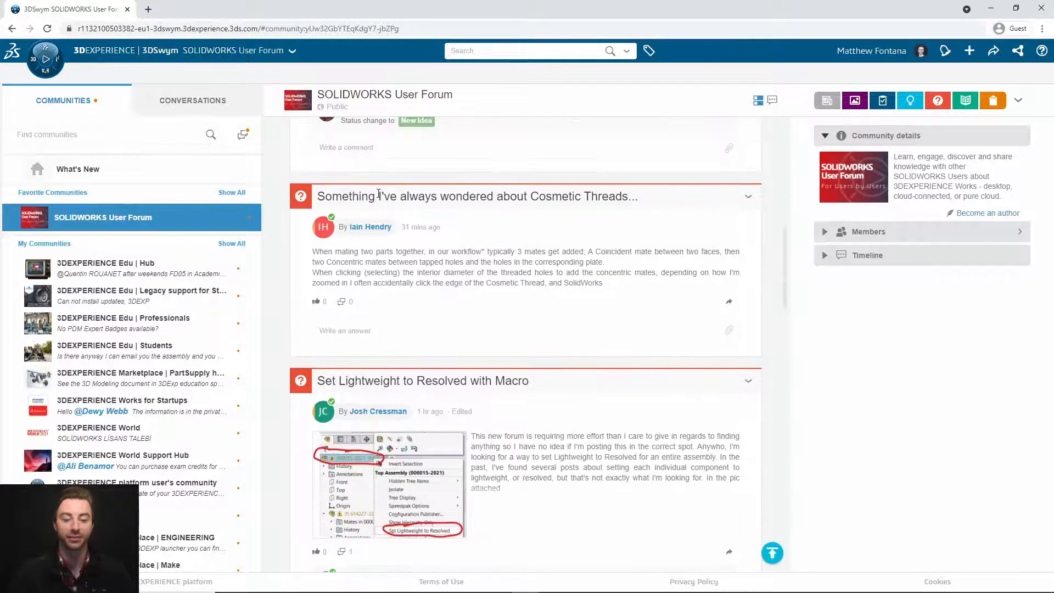
scroll(384, 195, "down", 6)
scroll(510, 184, "up", 3)
left_click(560, 241)
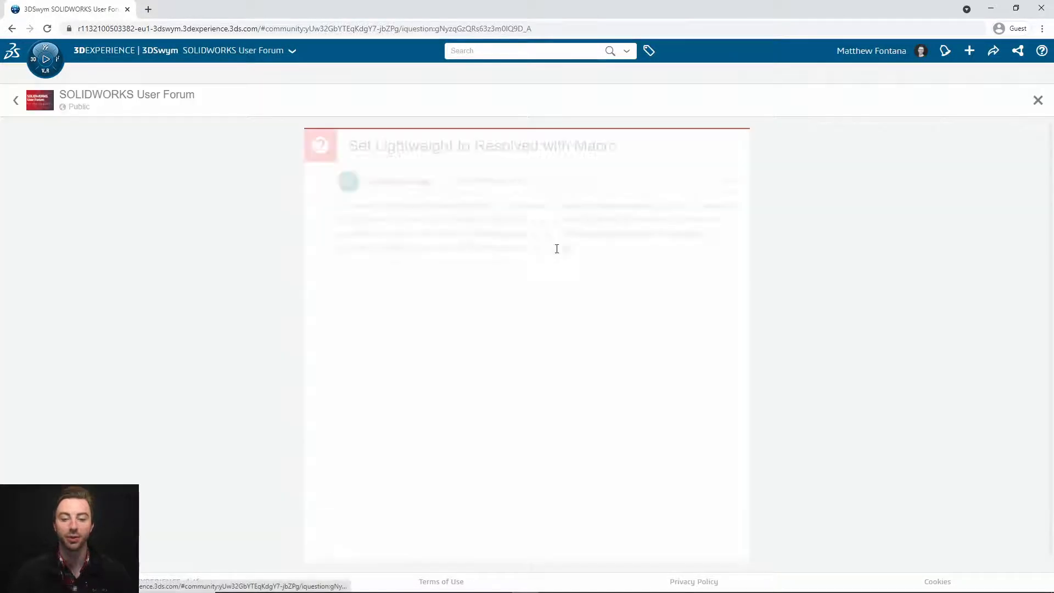
scroll(545, 247, "down", 3)
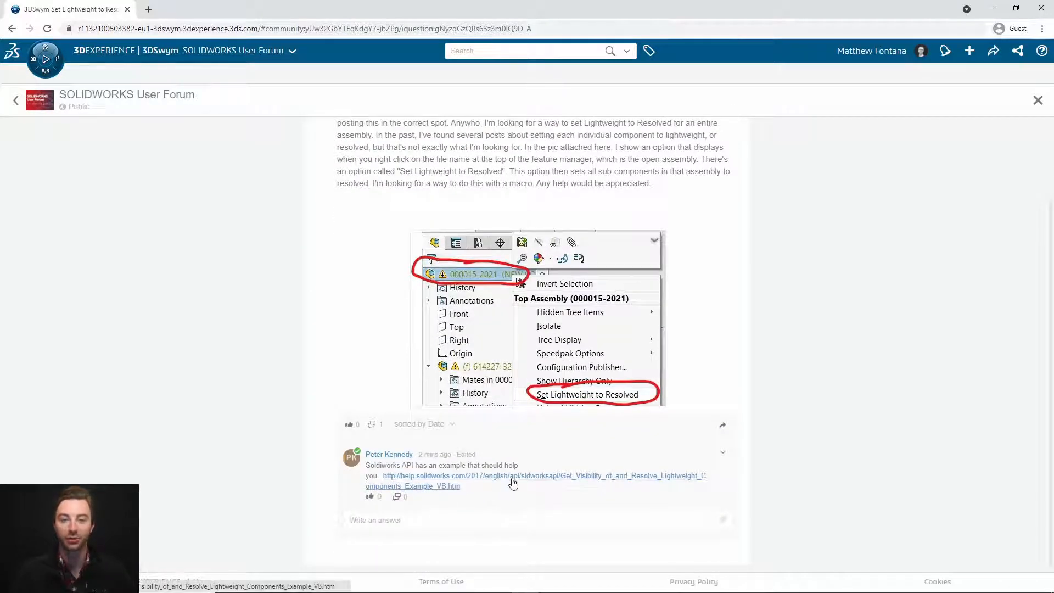
left_click(1037, 100)
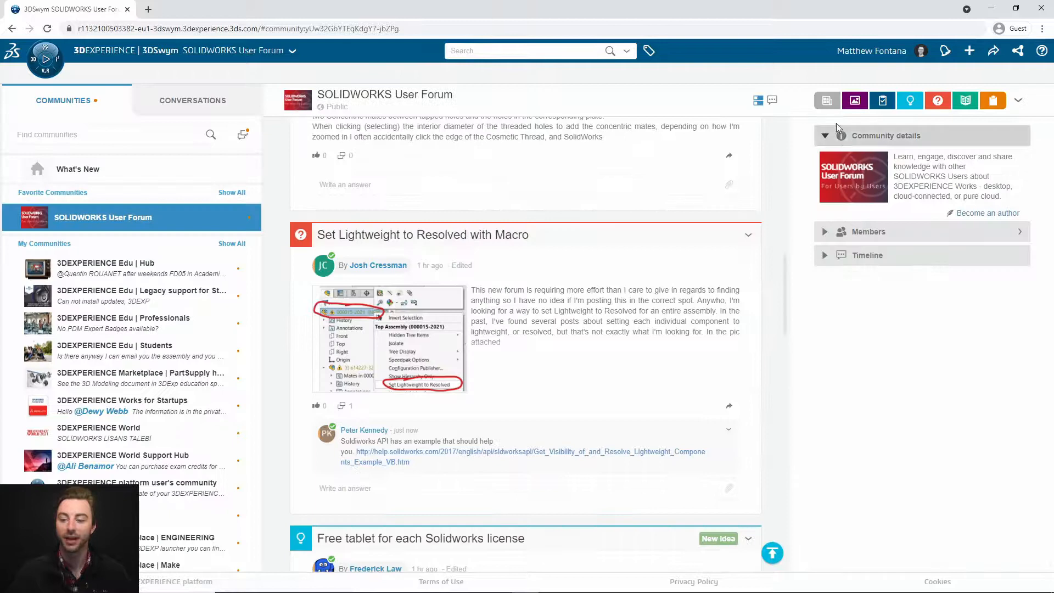
scroll(624, 291, "up", 10)
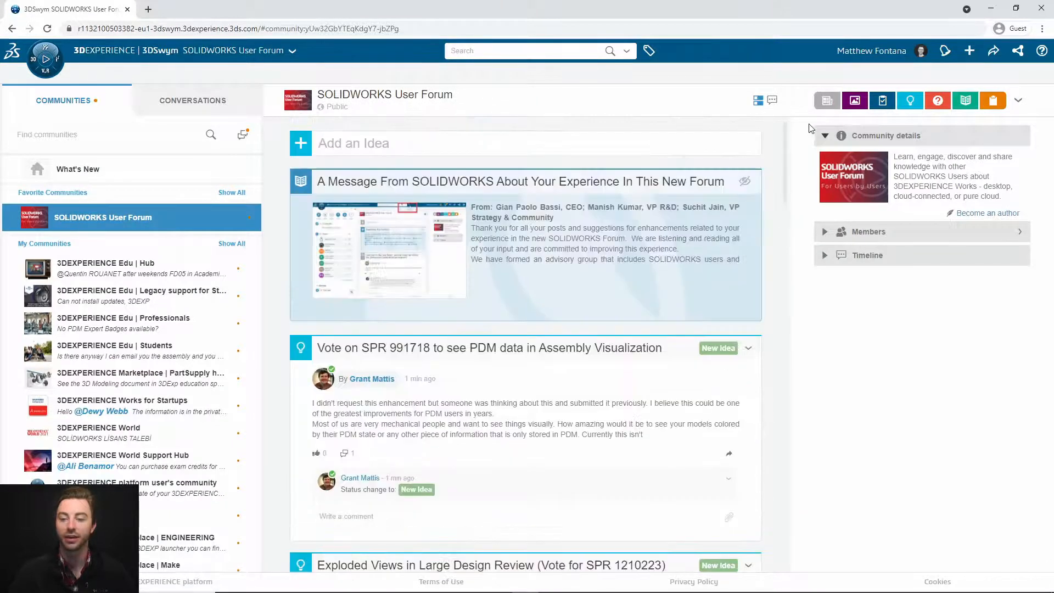
Step: Filter the feed to blog posts only, then remove the Posts filter again
left_click(826, 100)
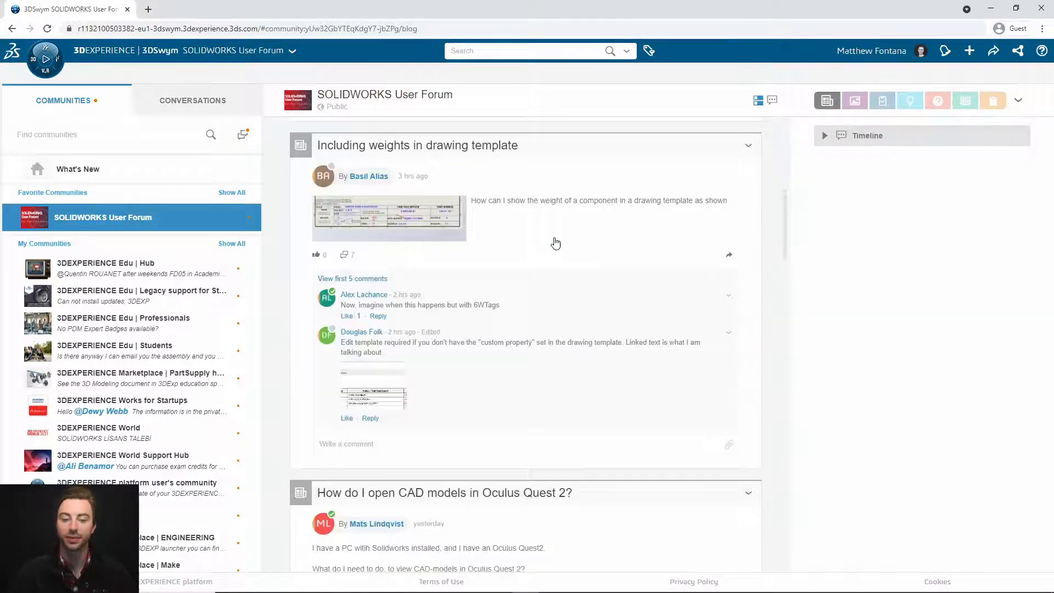
left_click(826, 101)
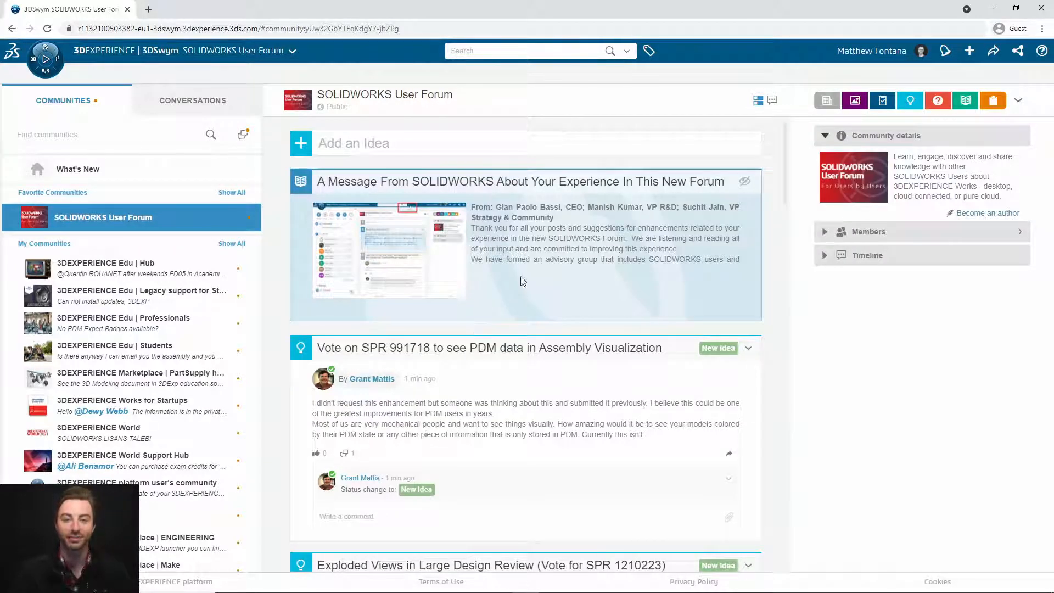
scroll(623, 254, "down", 5)
scroll(624, 254, "up", 5)
Step: Switch the feed to Timeline view and back to cards, then show only Wiki articles
left_click(771, 102)
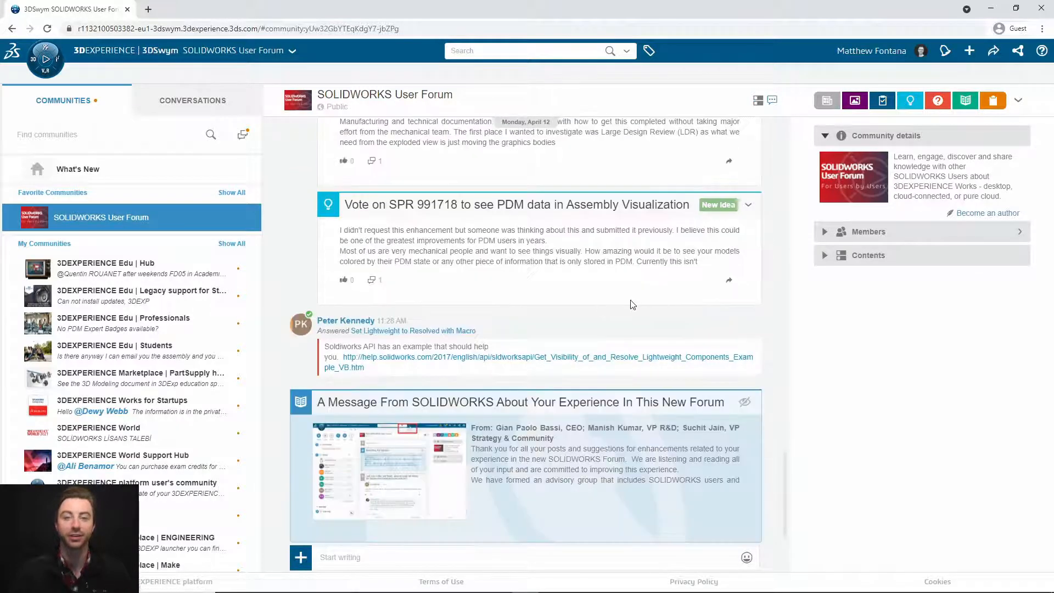
scroll(615, 326, "up", 5)
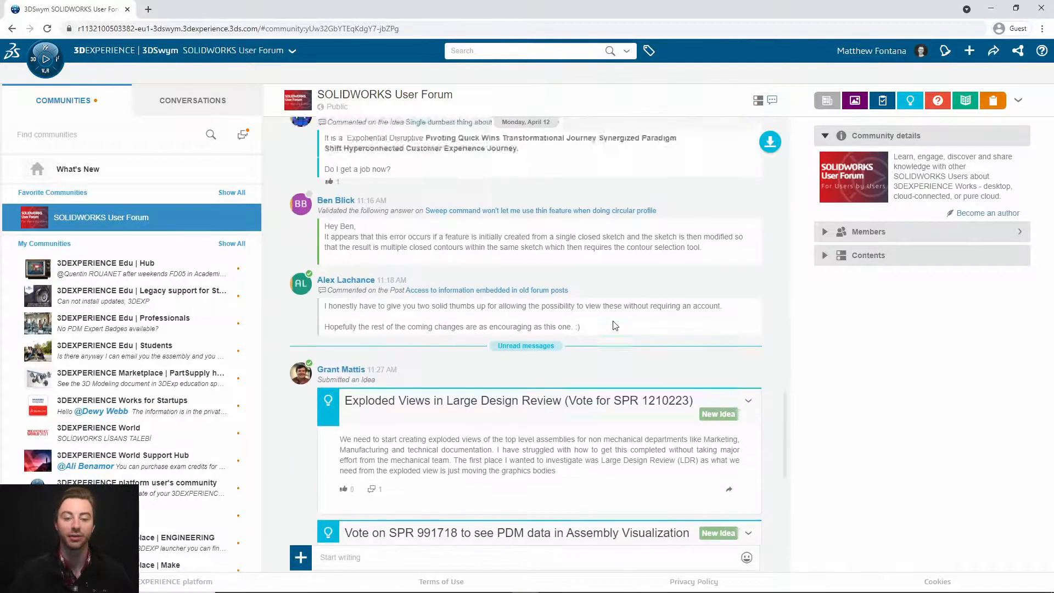
left_click(867, 256)
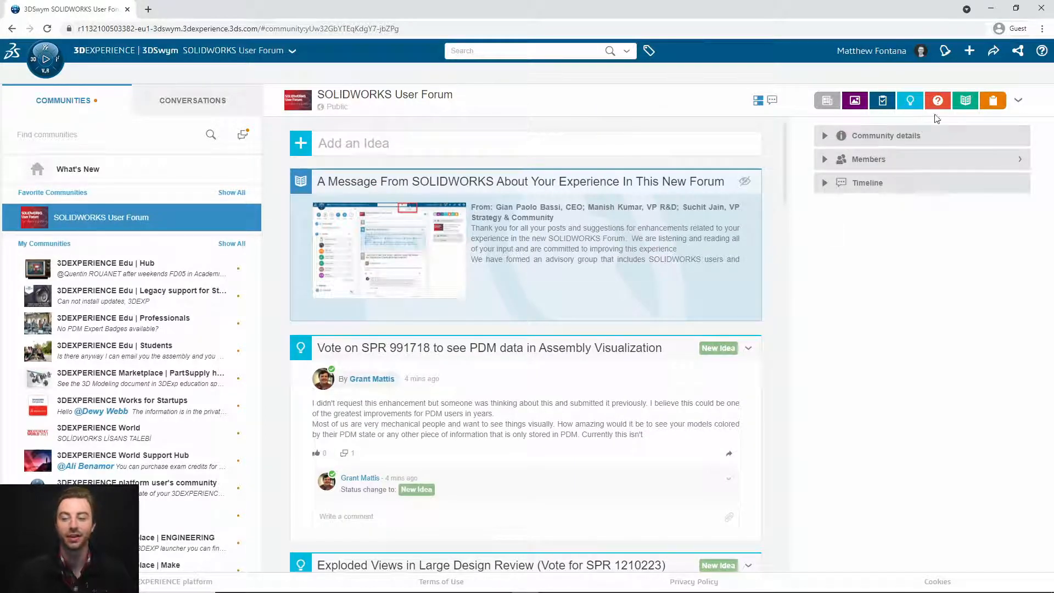
left_click(965, 100)
Step: Browse the Welcome, tips, Community Guidelines, A Message From SOLIDWORKS and Self-Help Resources wiki pages
left_click(1014, 136)
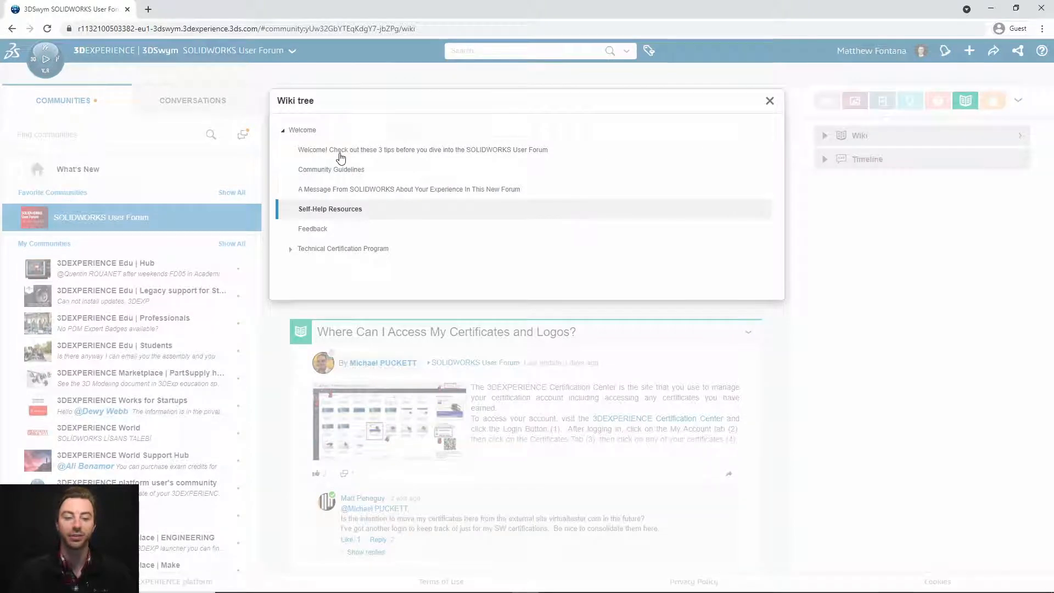
left_click(310, 132)
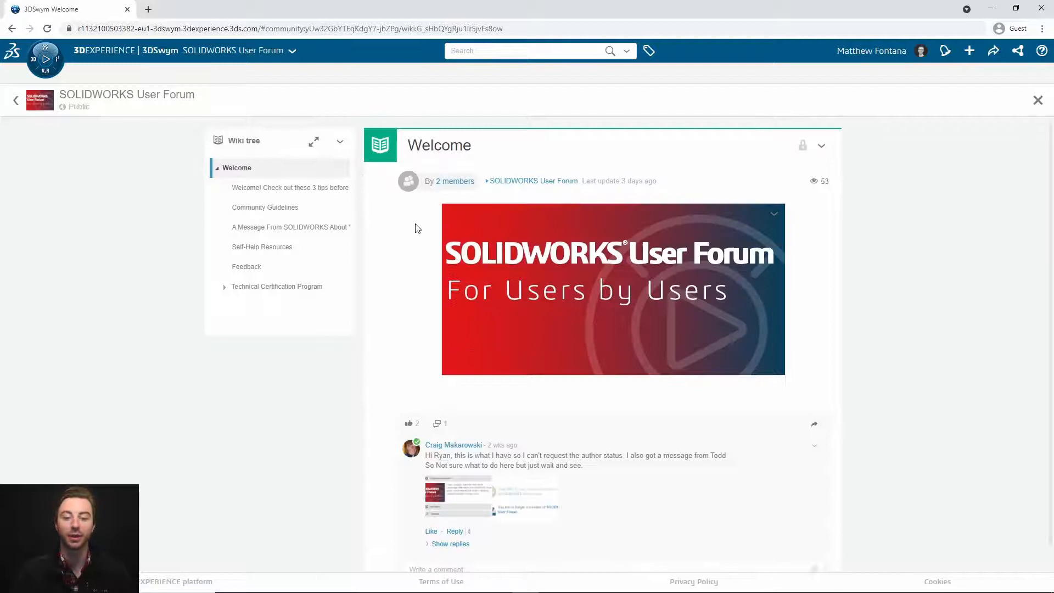
left_click(241, 188)
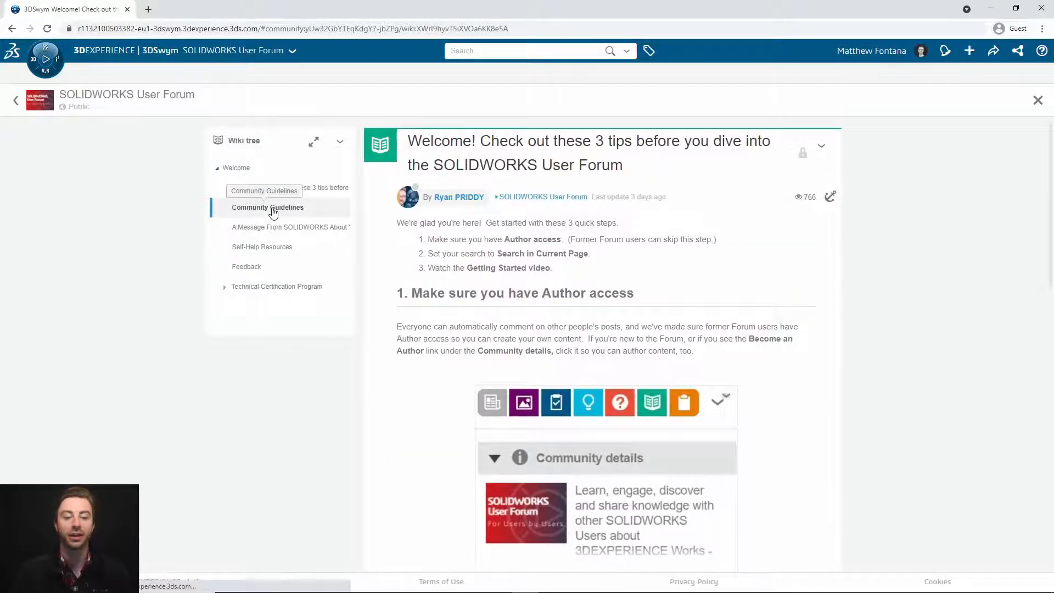
left_click(273, 211)
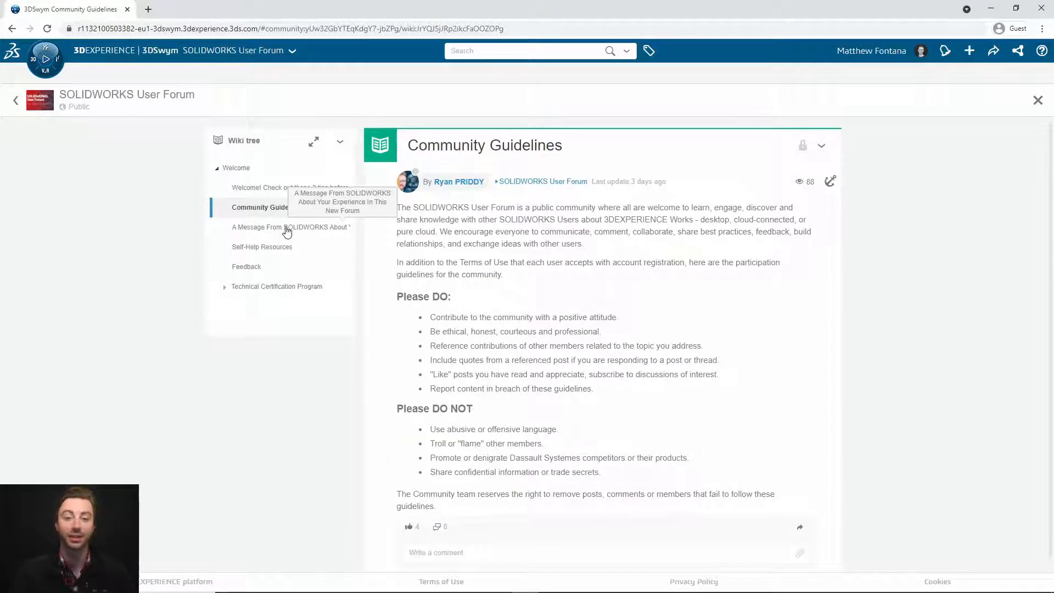
left_click(285, 231)
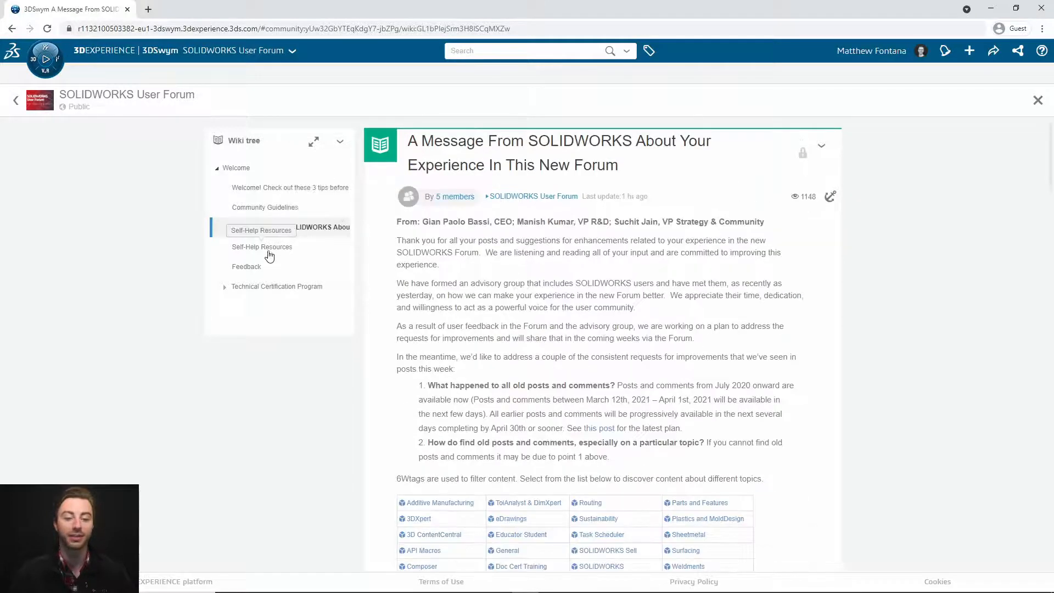
left_click(268, 248)
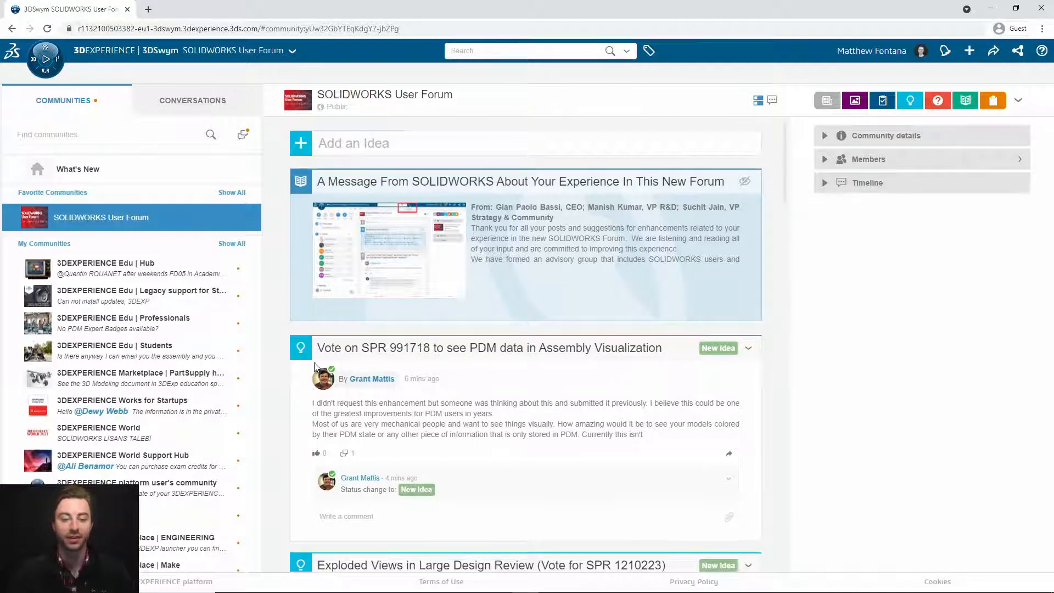
Step: Open the Sample Title question, validate Sample Answer 2, and close back to the feed
scroll(300, 353, "down", 5)
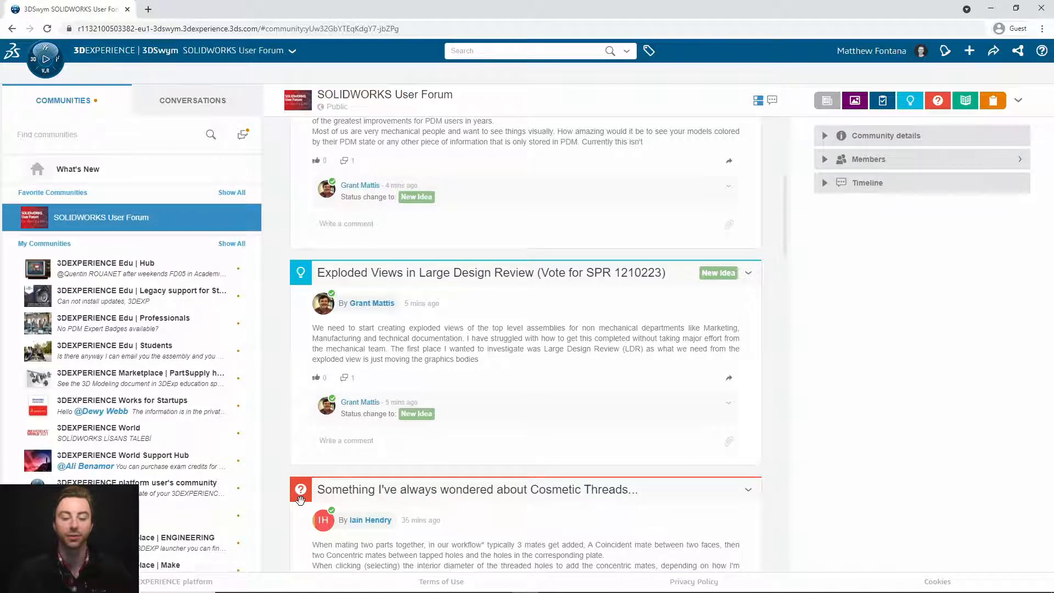
scroll(301, 499, "down", 12)
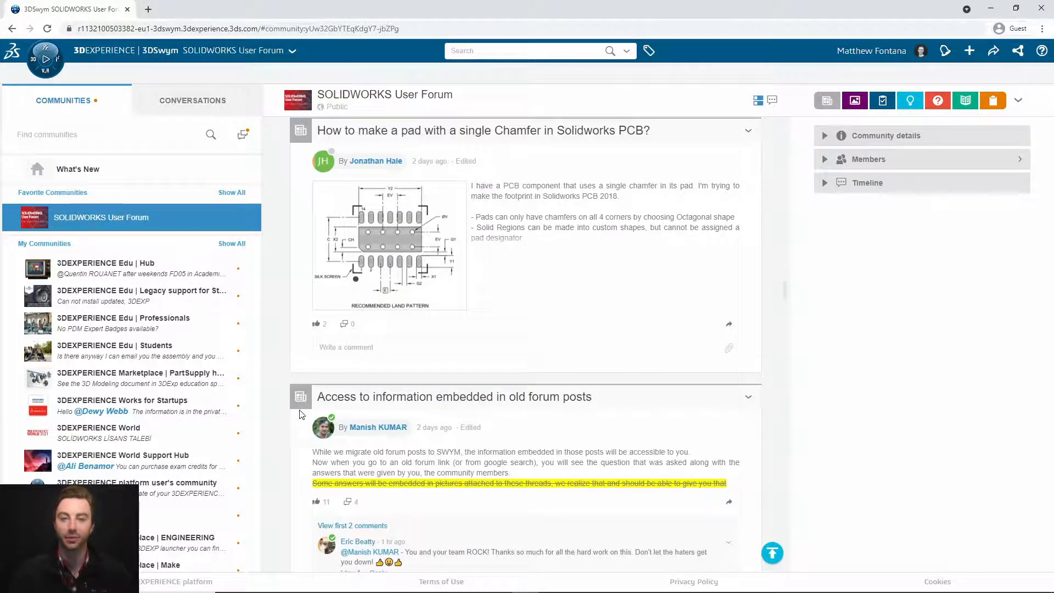
scroll(384, 395, "up", 17)
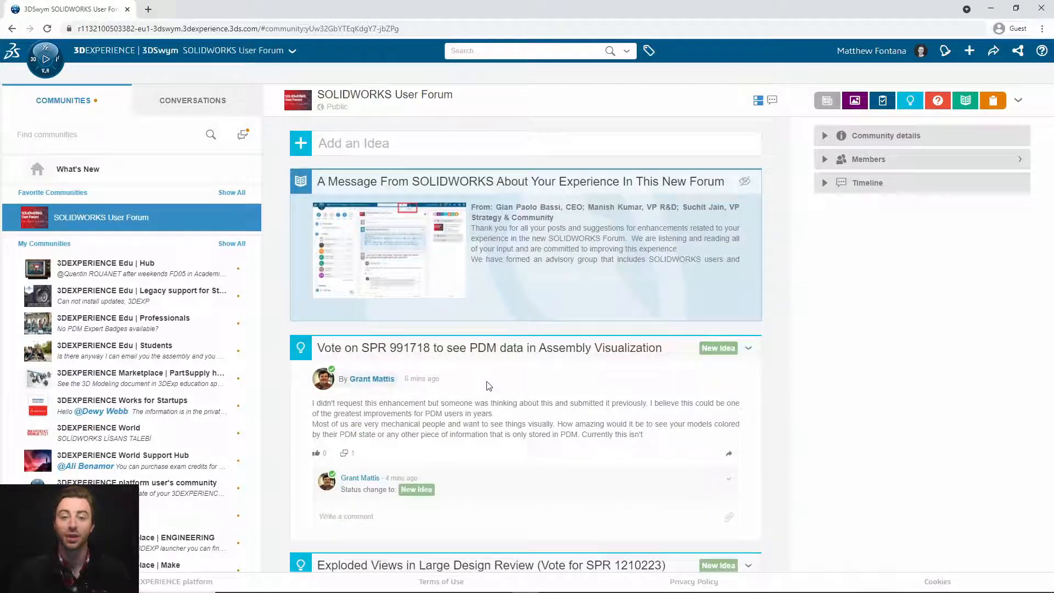
left_click(486, 351)
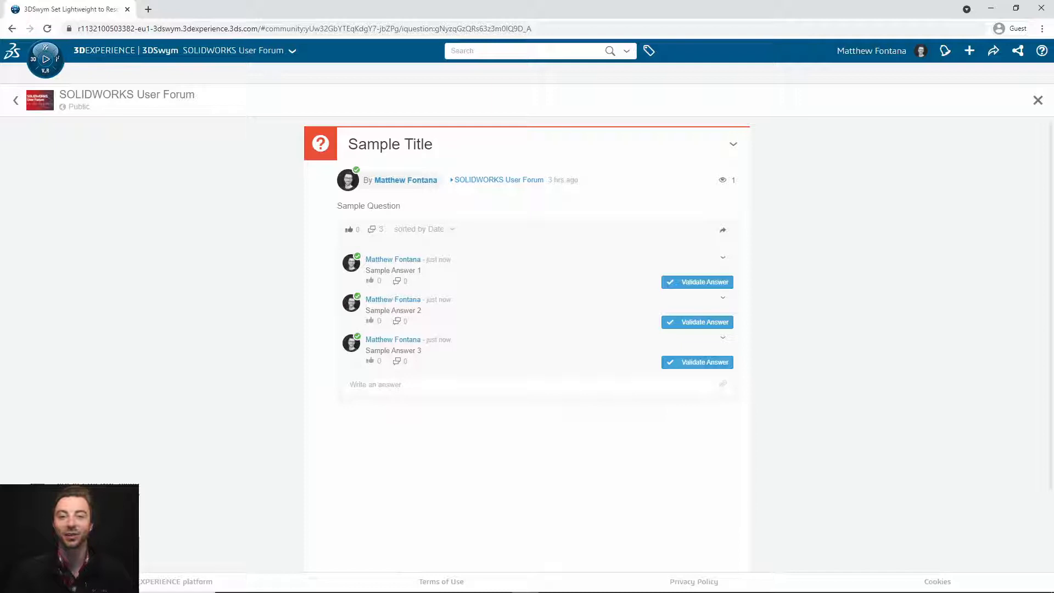
left_click(705, 322)
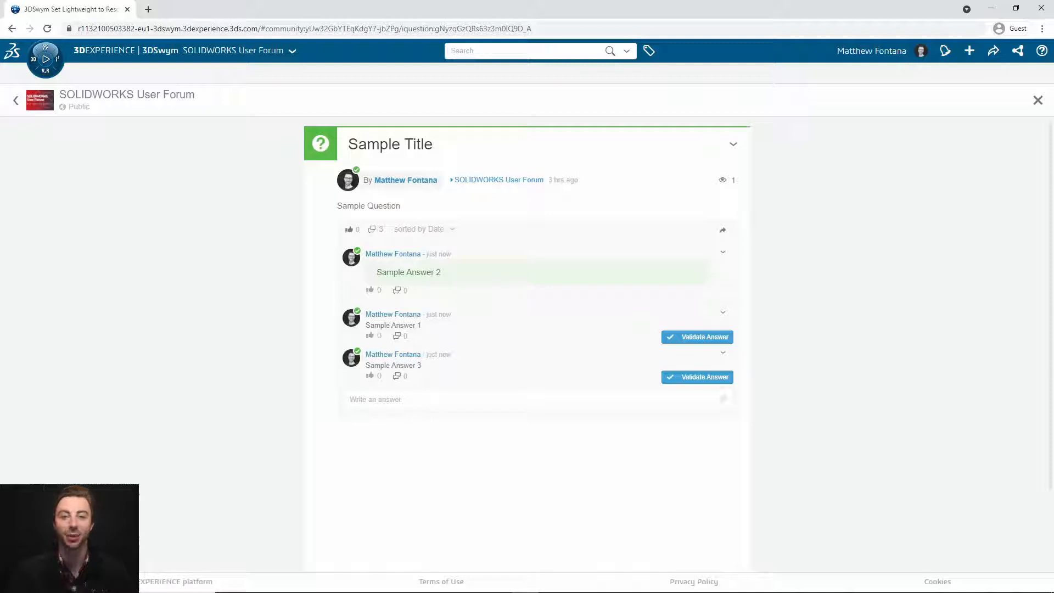
left_click(776, 259)
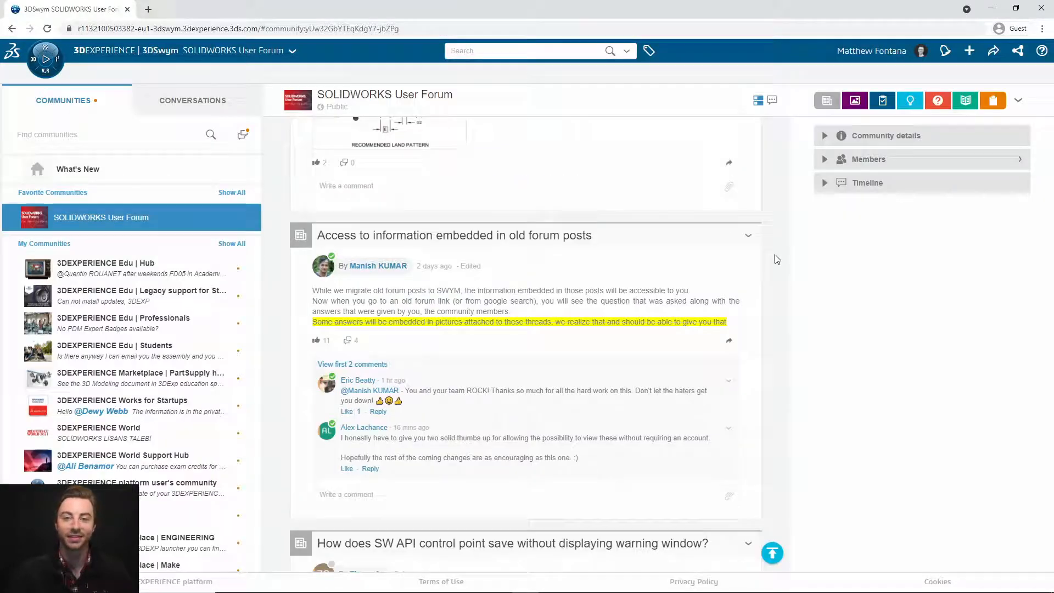
Step: View the old-forum-posts article, expand Community details, and start a Become an author request
left_click(469, 235)
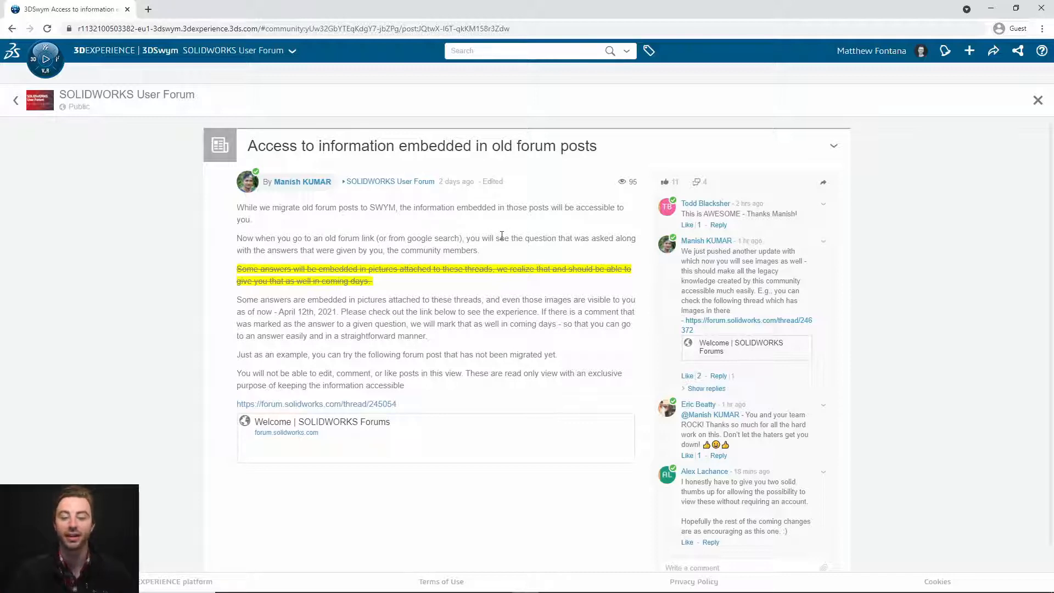
left_click(1035, 107)
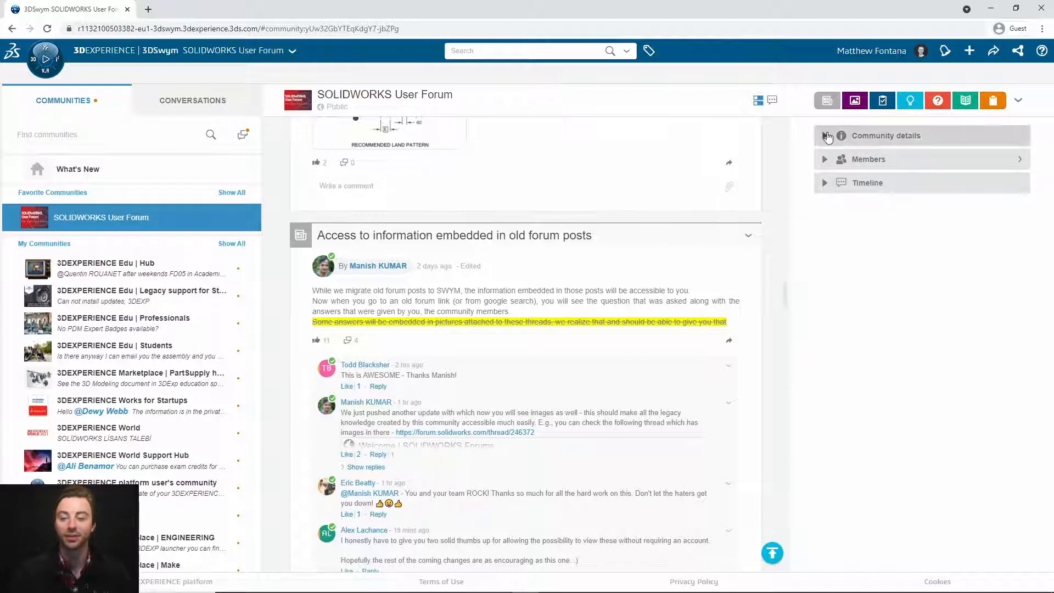
left_click(824, 137)
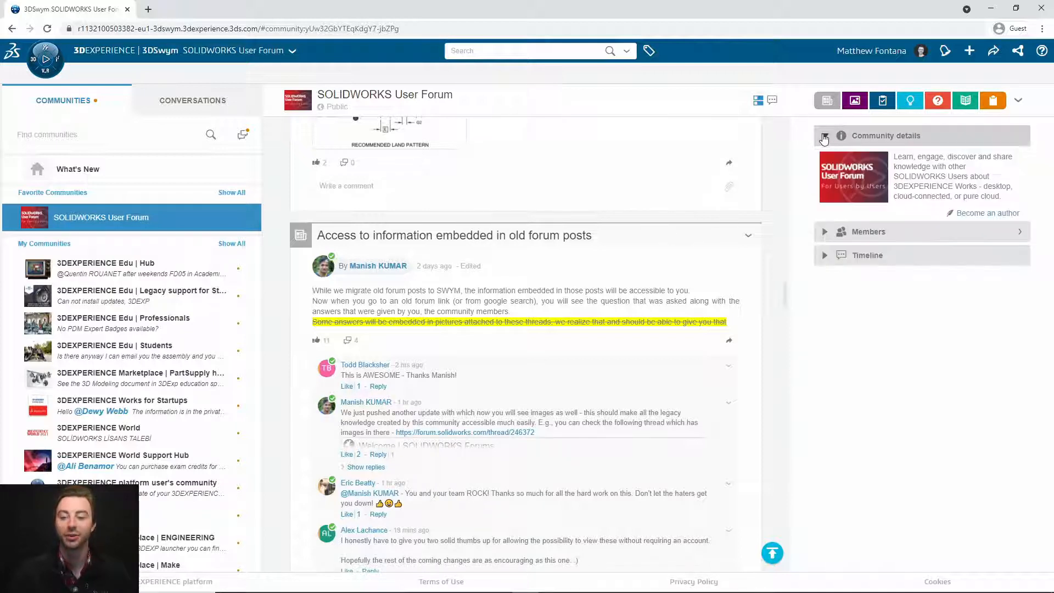
left_click(1000, 214)
left_click(647, 163)
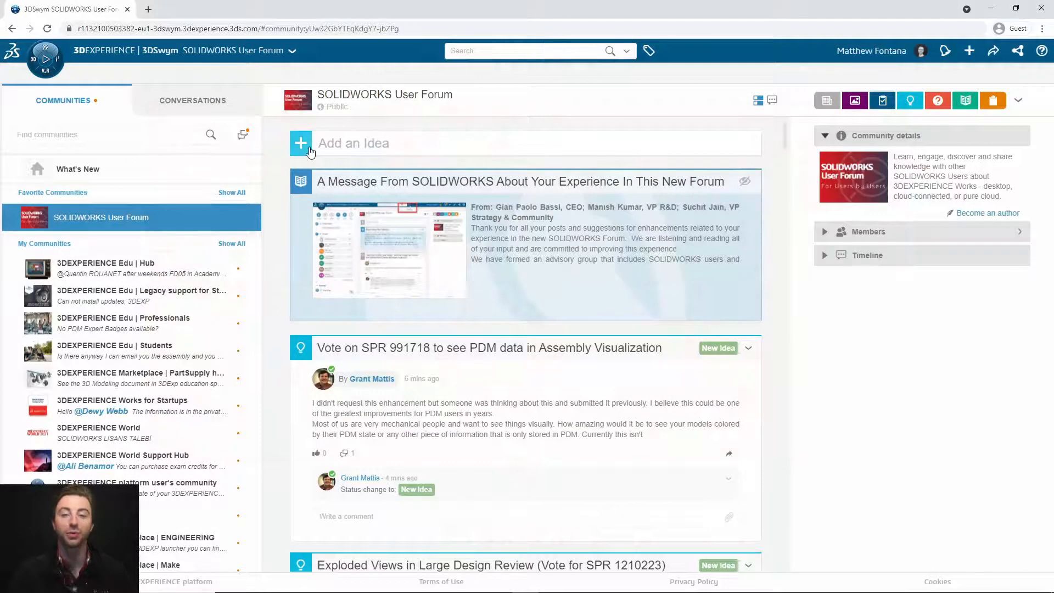
Step: Start a new Question post with the body text 'Sample Question'
left_click(304, 153)
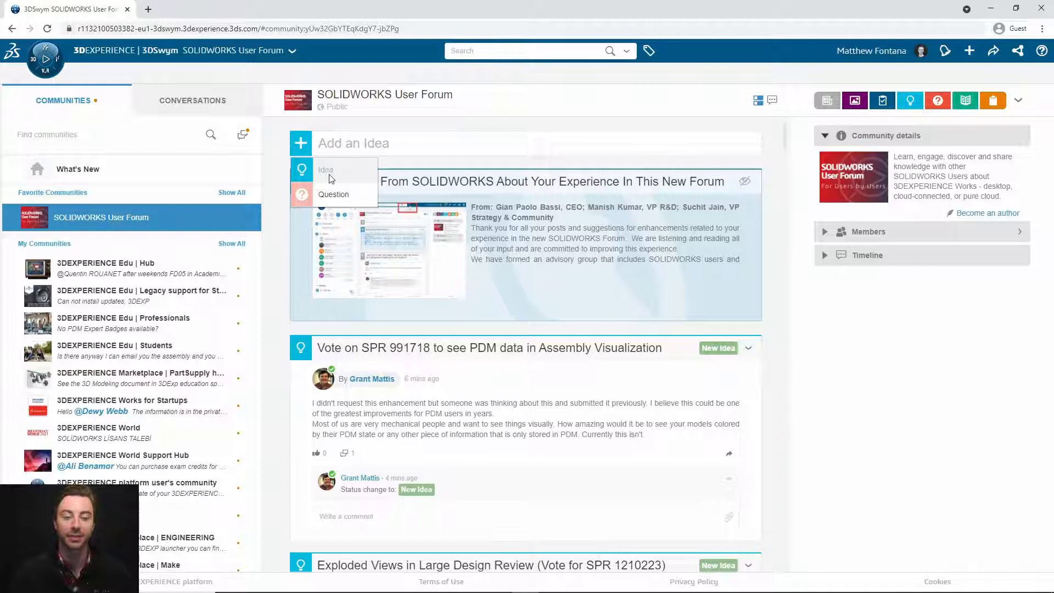
left_click(332, 194)
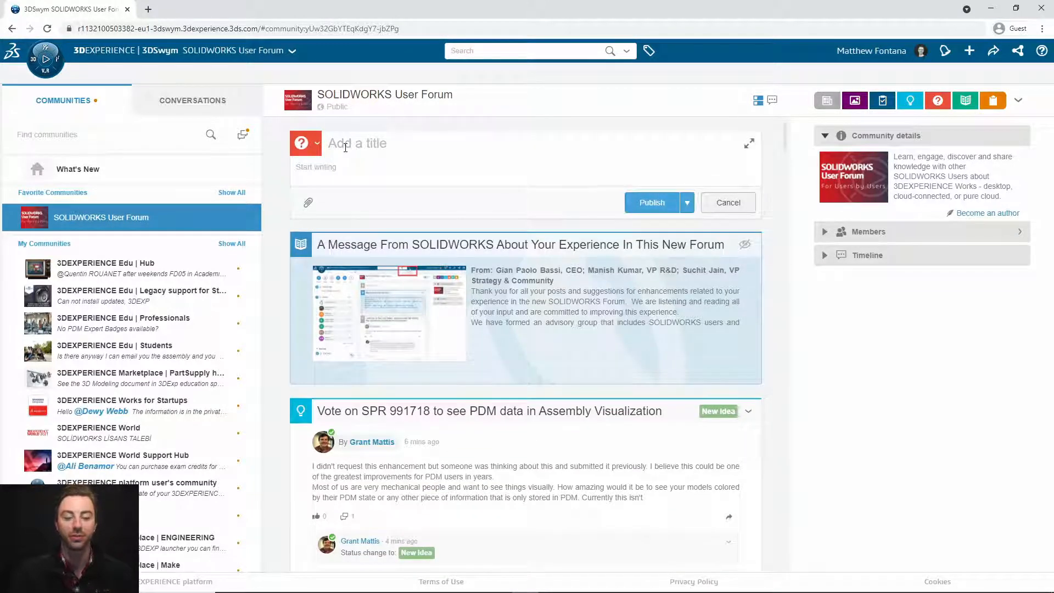
left_click(347, 171)
type("Sample Question")
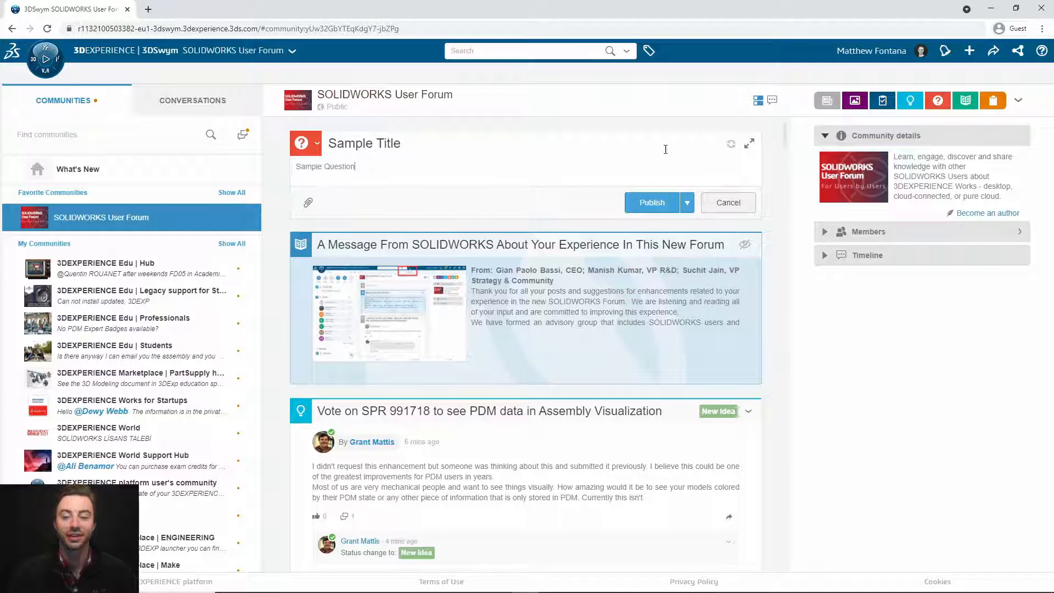
Step: In the full-page editor, try paragraph formatting and Add media, cancelling the file upload
left_click(748, 143)
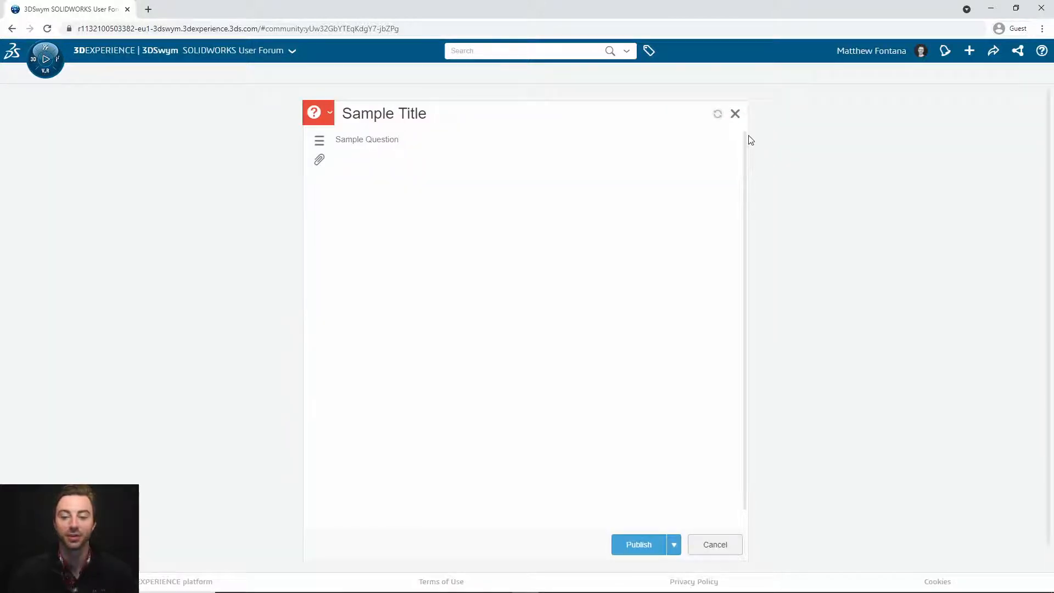
left_click(319, 142)
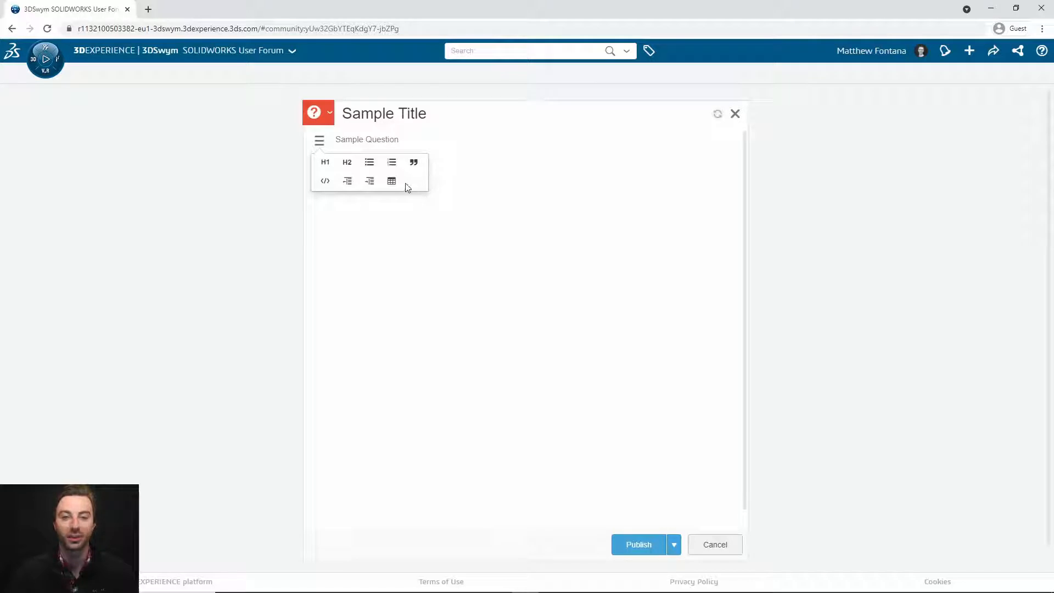
left_click(324, 147)
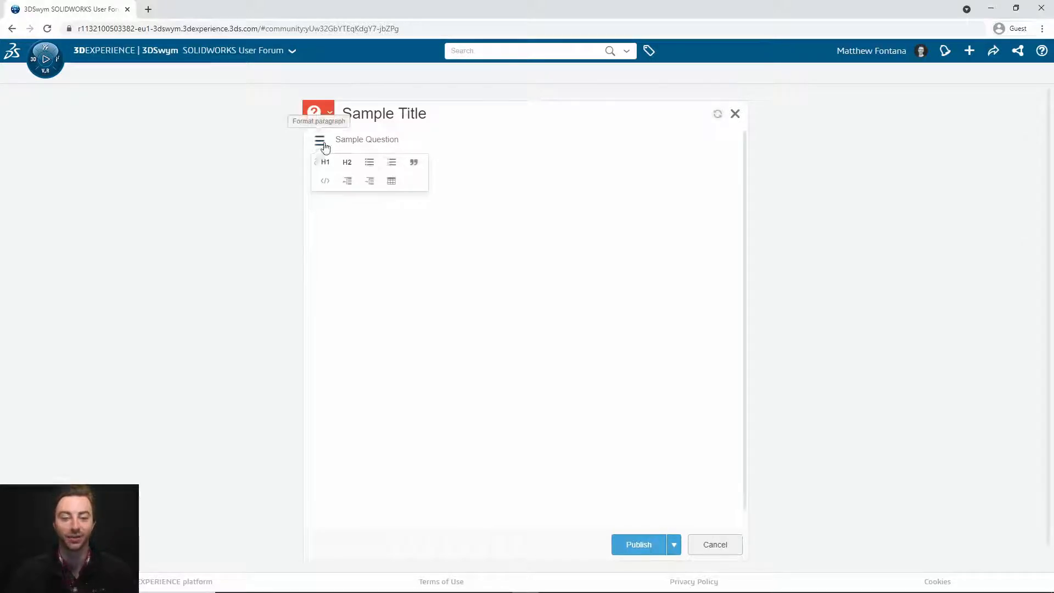
left_click(321, 164)
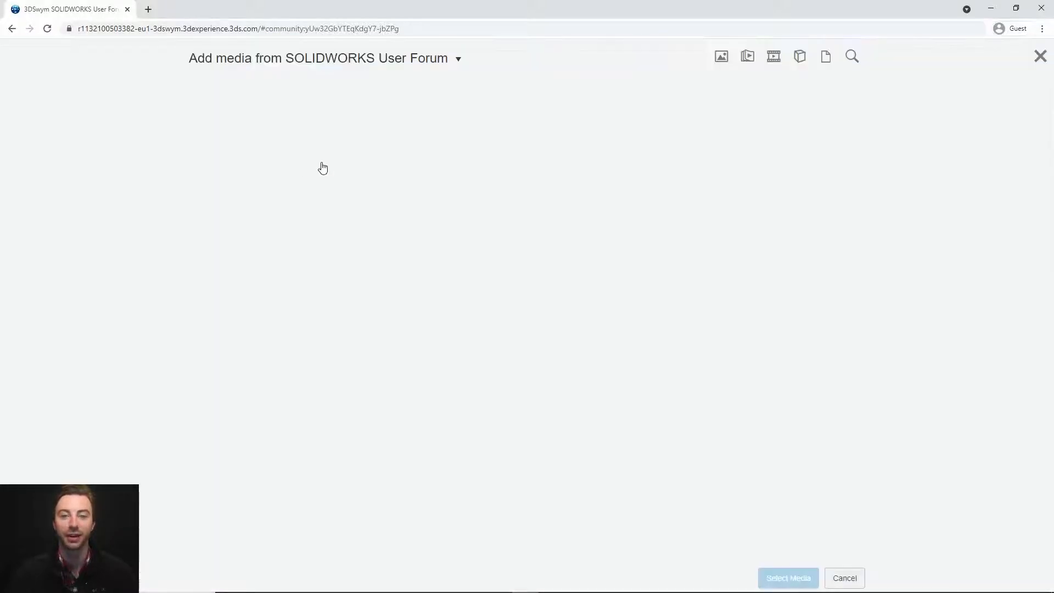
left_click(265, 146)
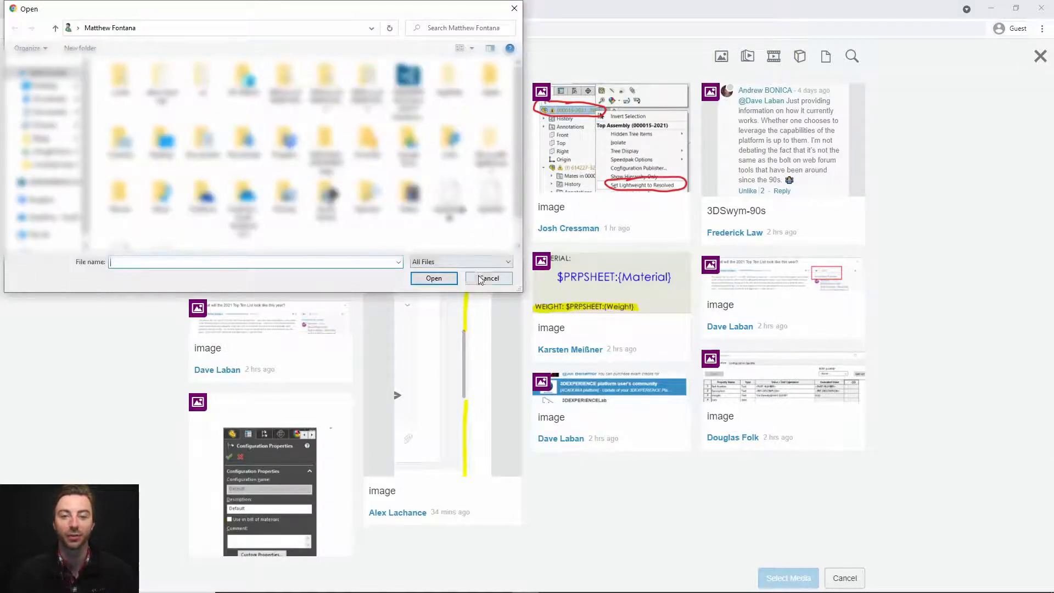
left_click(487, 278)
mouse_move(311, 149)
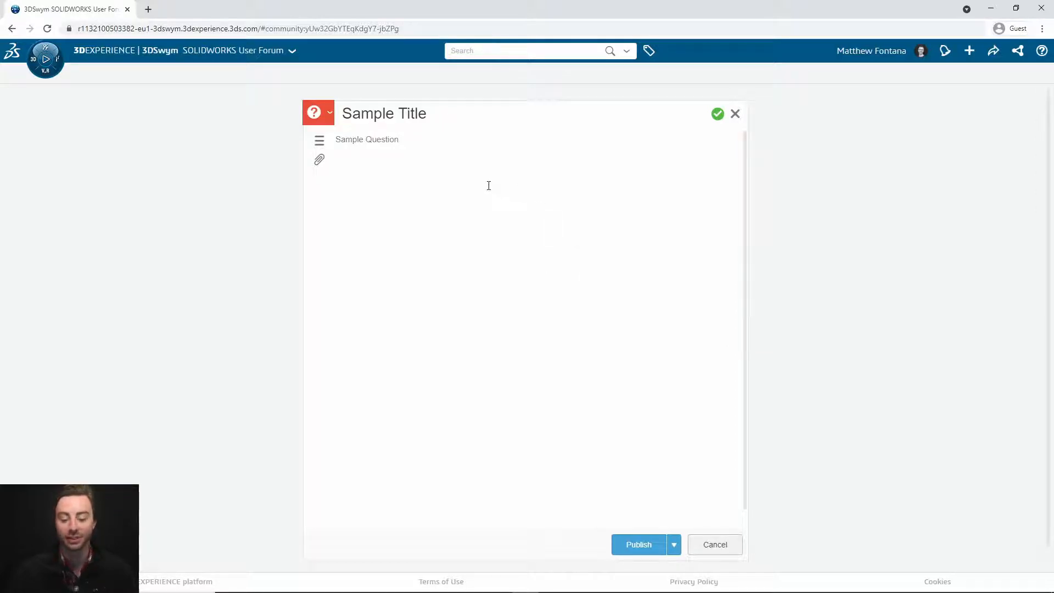
Step: Add a line mentioning a forum member and another with the #SOLIDWORKS tag
key("Return")
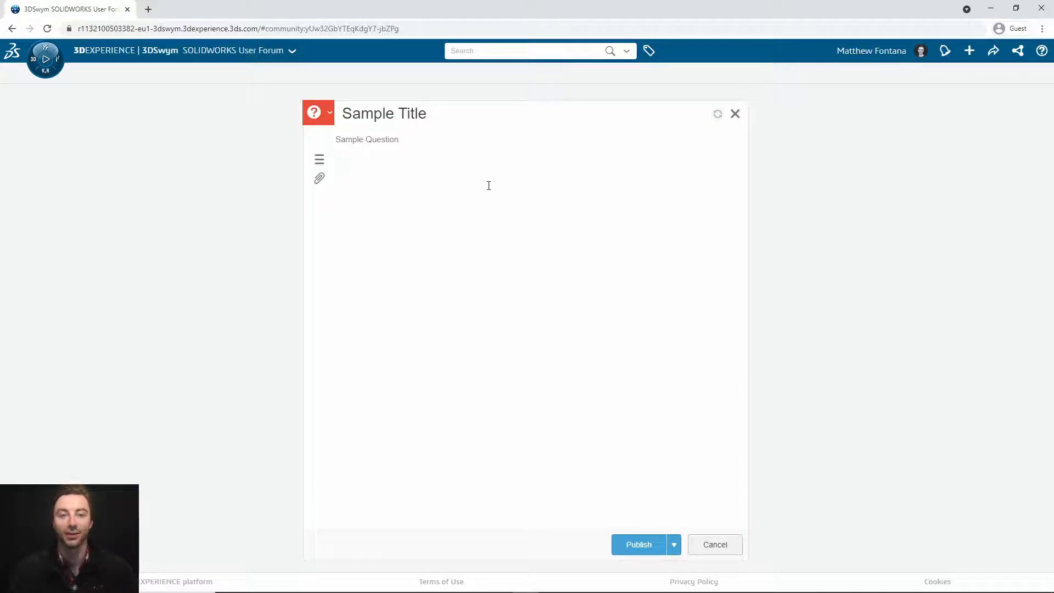
left_click(470, 179)
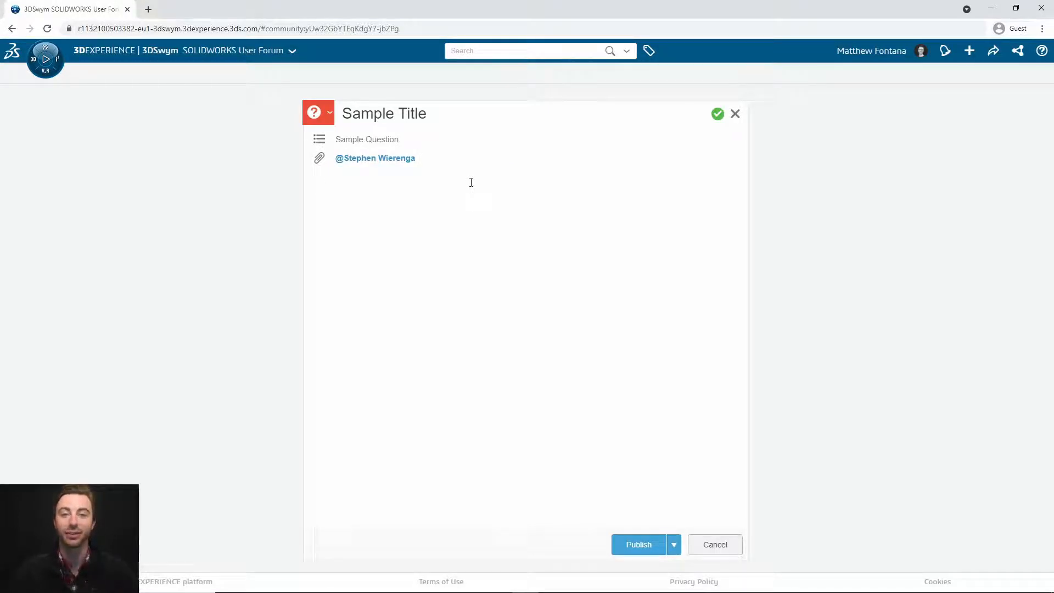
key("Return")
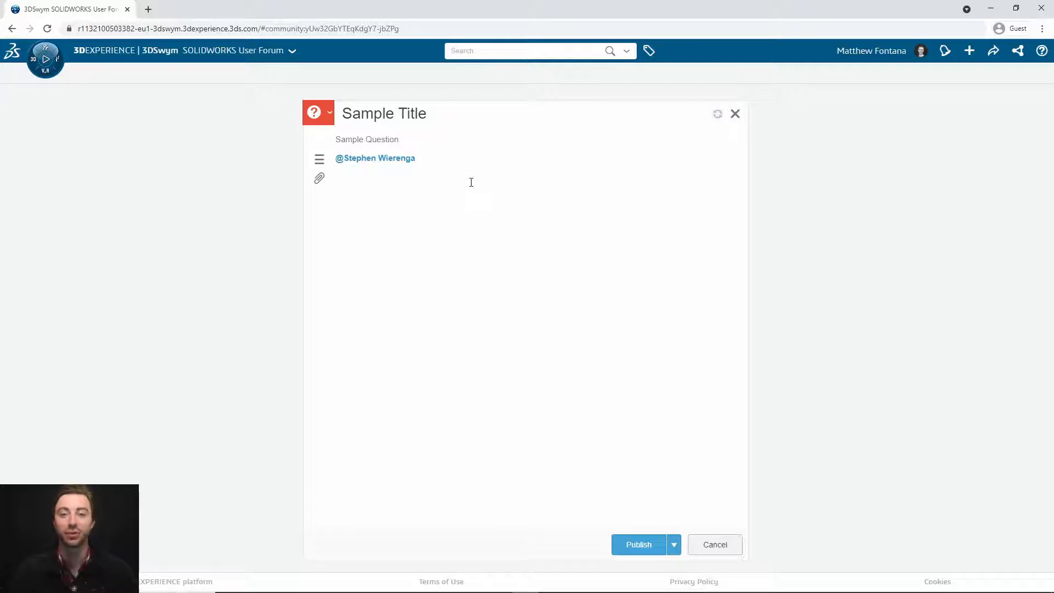
type("#SOLIDWORKS")
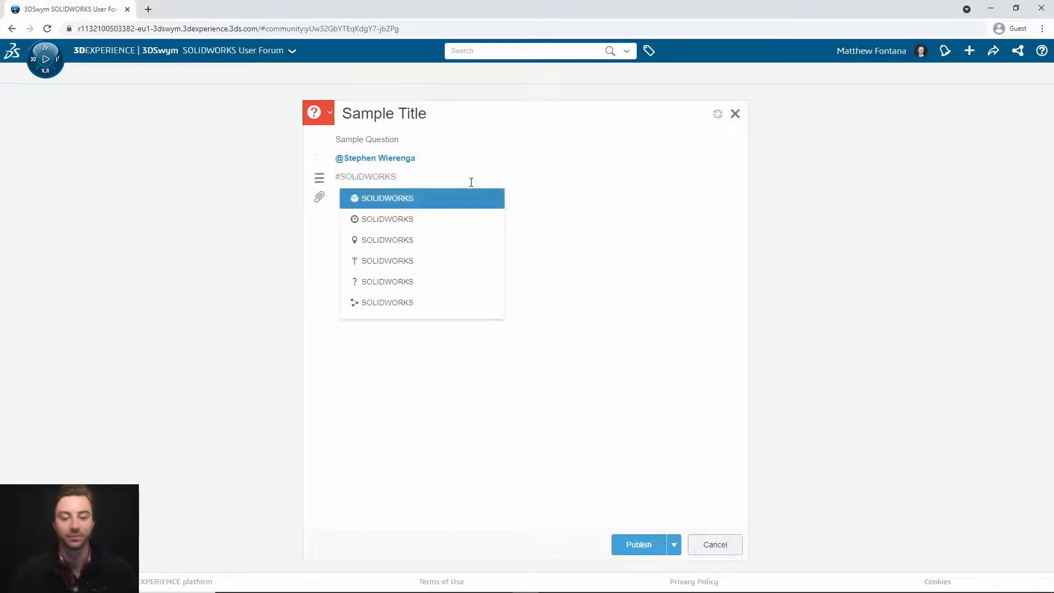
left_click(470, 198)
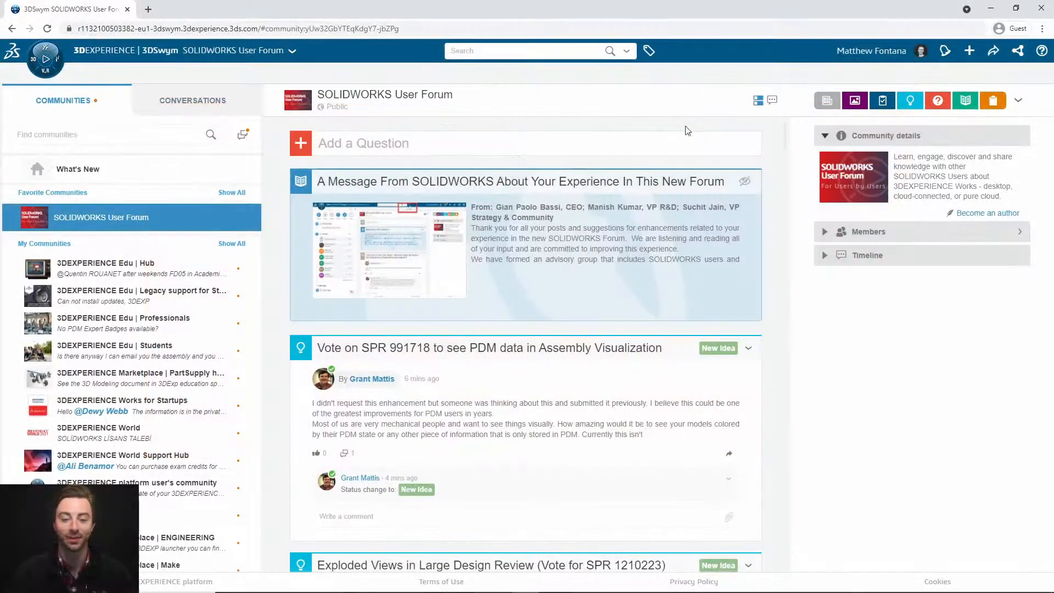
Step: Set the search scope to the current page and filter the feed by 'sketch'
left_click(626, 51)
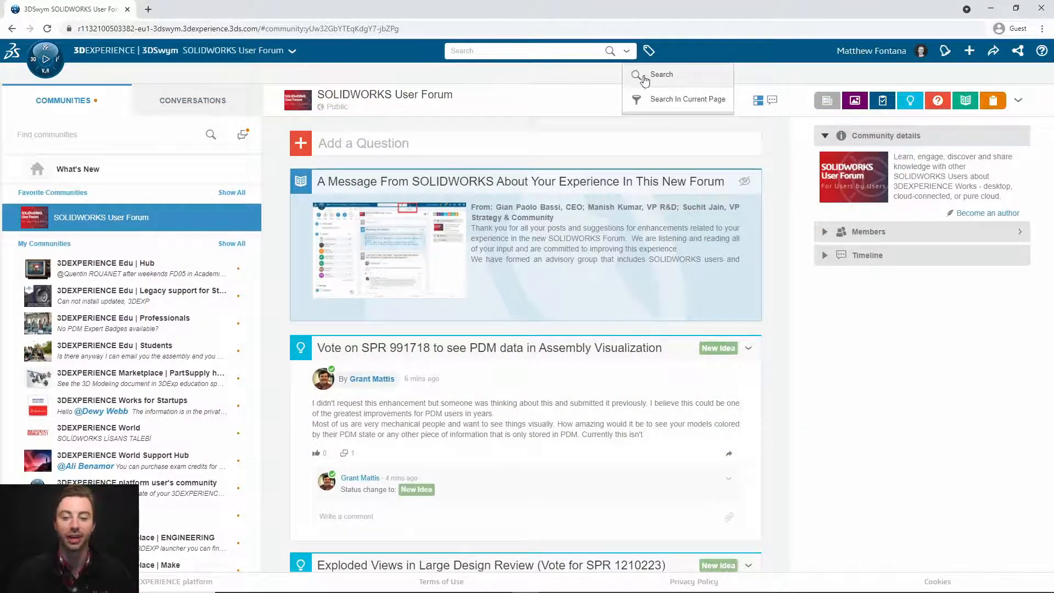
left_click(698, 109)
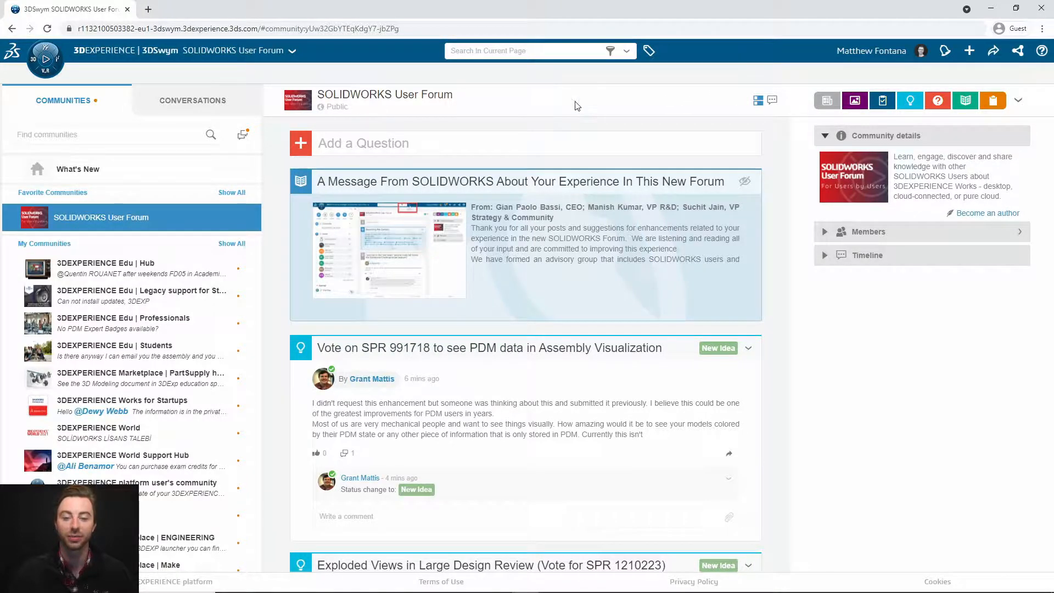
scroll(575, 139, "down", 20)
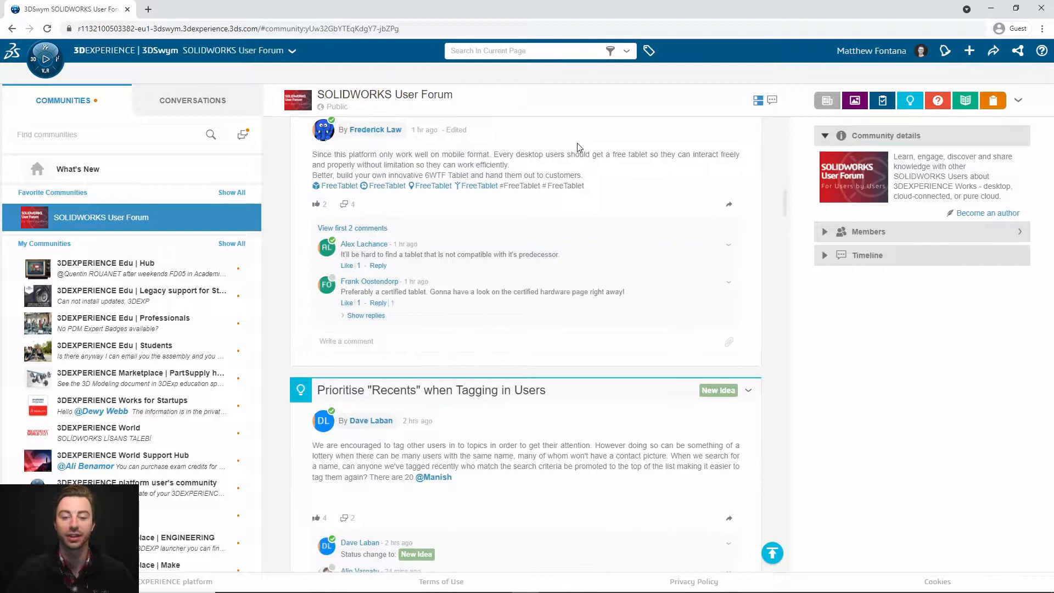
scroll(578, 152, "up", 20)
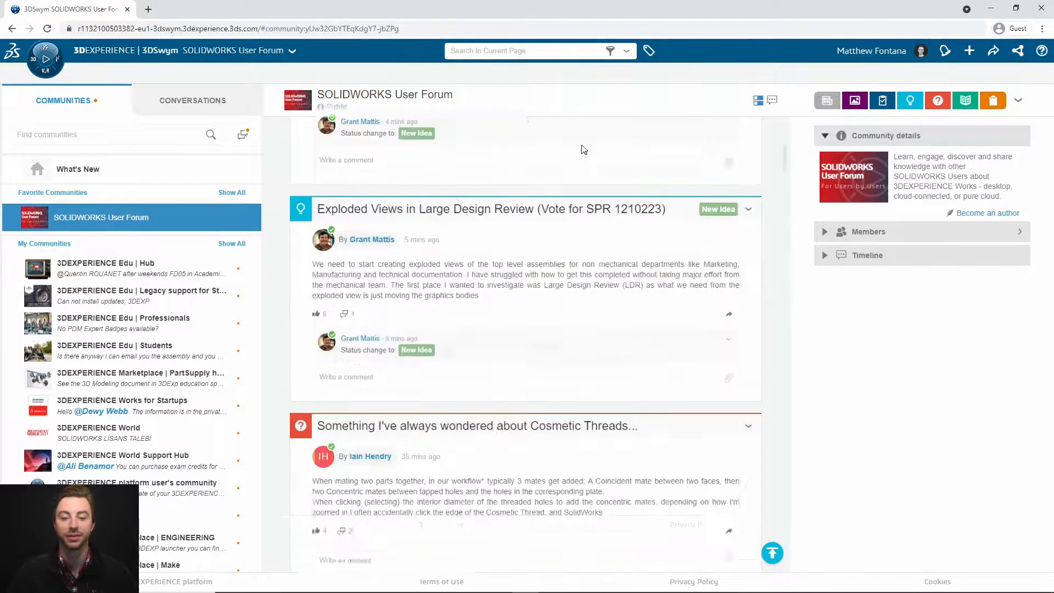
type("sketch")
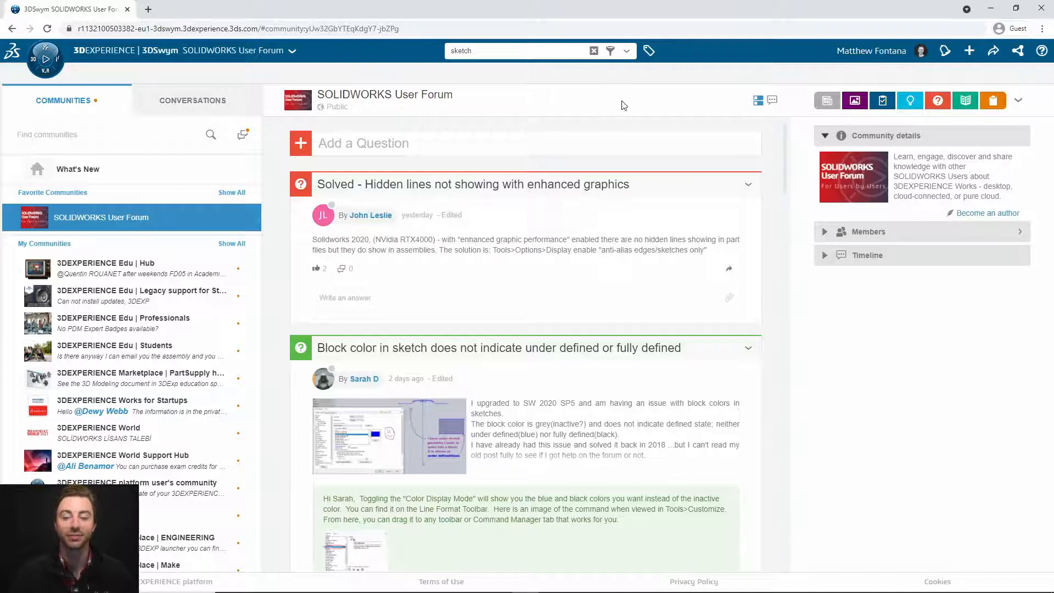
Step: Search all content for 'sketch', narrowed to SOLIDWORKS User Forum and the Solidworks tag (886 results)
left_click(626, 51)
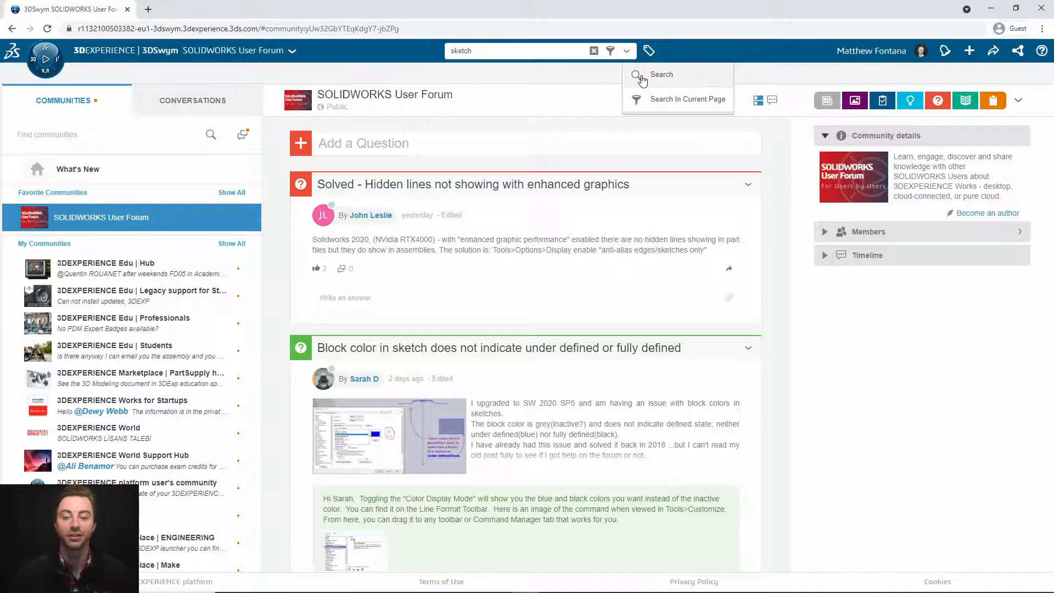
left_click(639, 81)
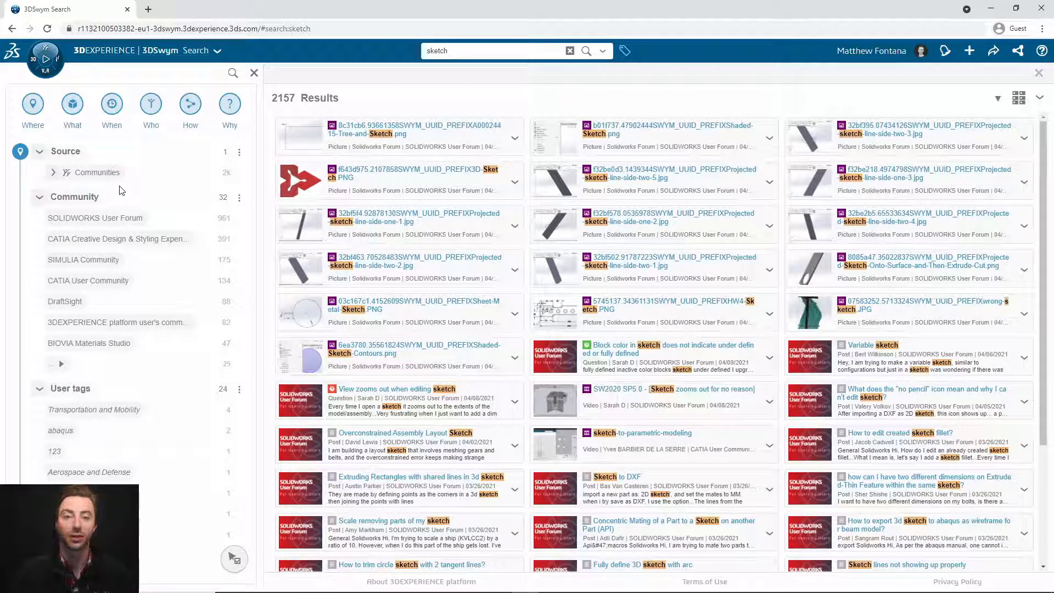
left_click(100, 218)
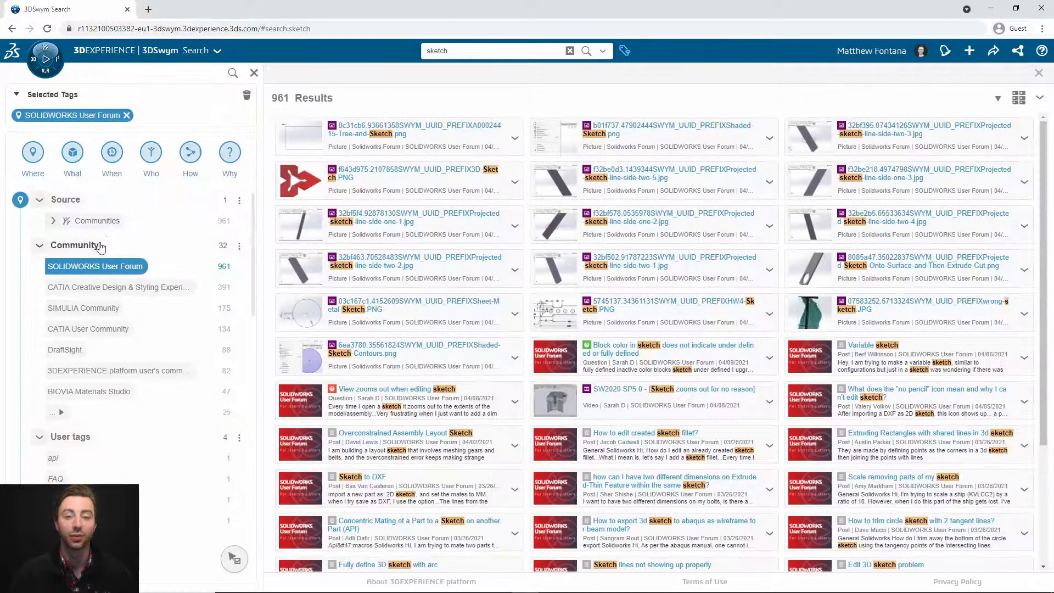
scroll(100, 241, "down", 2)
scroll(101, 265, "down", 3)
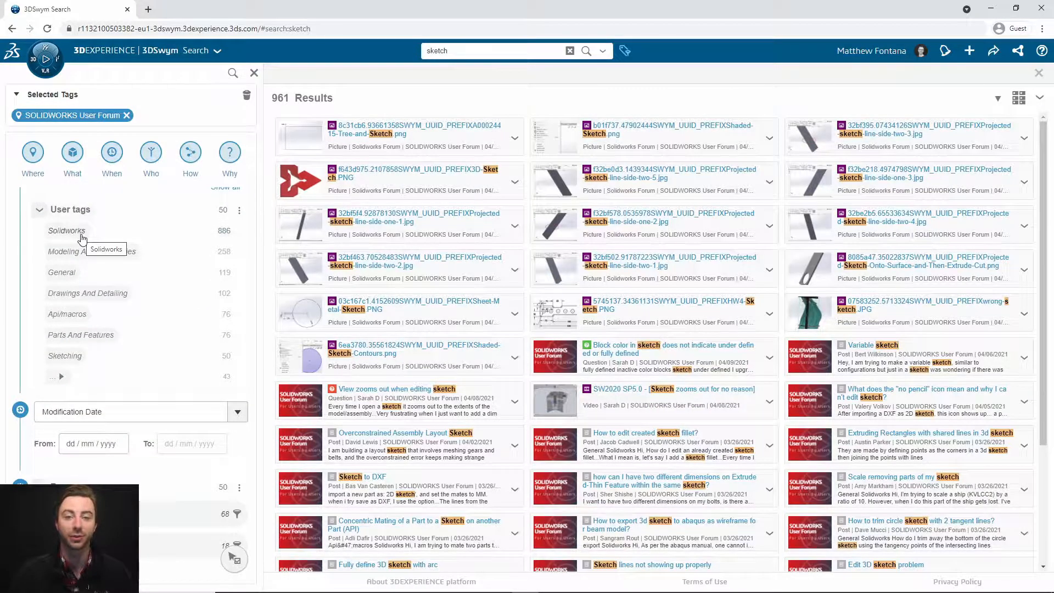
left_click(83, 235)
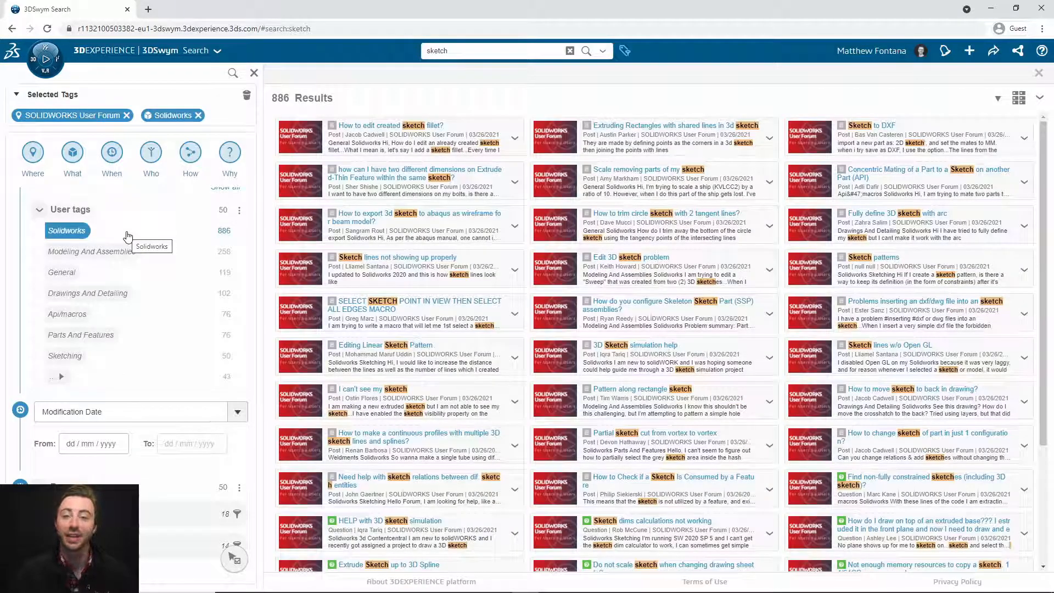
scroll(127, 235, "up", 3)
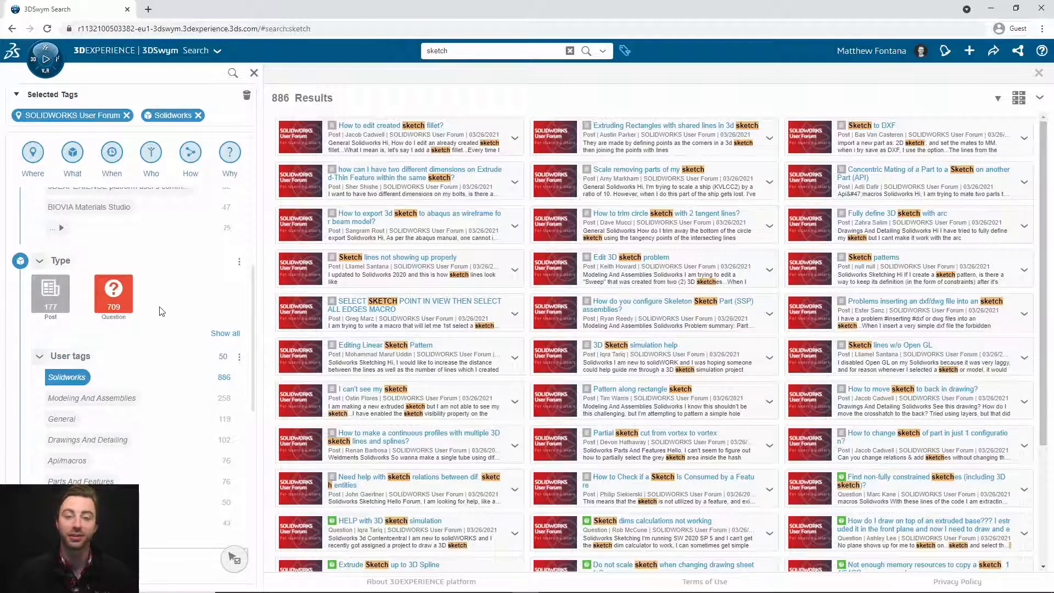
scroll(160, 310, "down", 5)
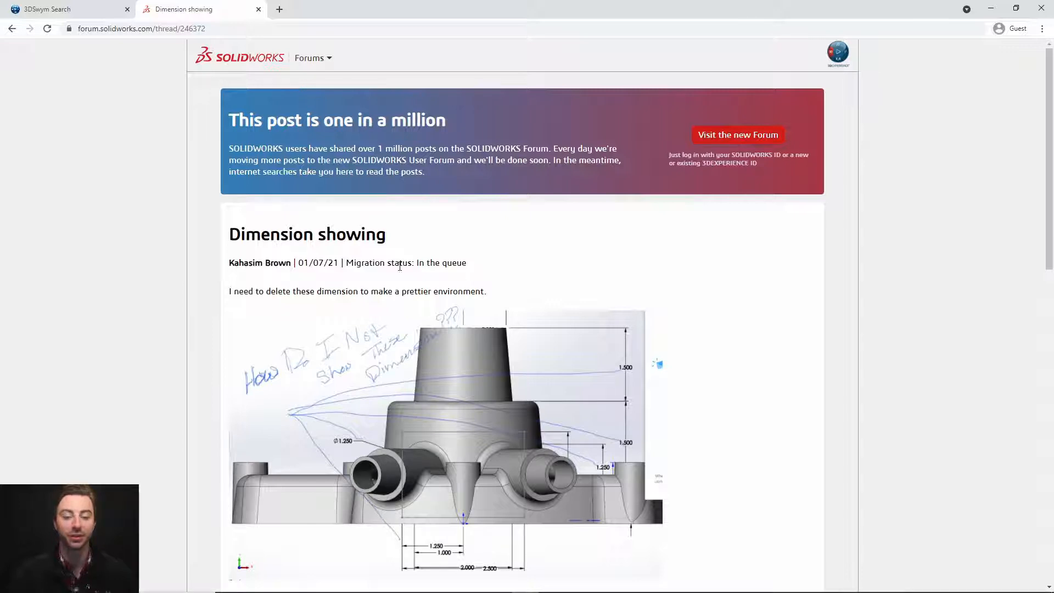
Step: Read the legacy Dimension showing thread's migration note and replies, then open it in the new forum
left_click_drag(350, 264, 480, 268)
left_click(453, 286)
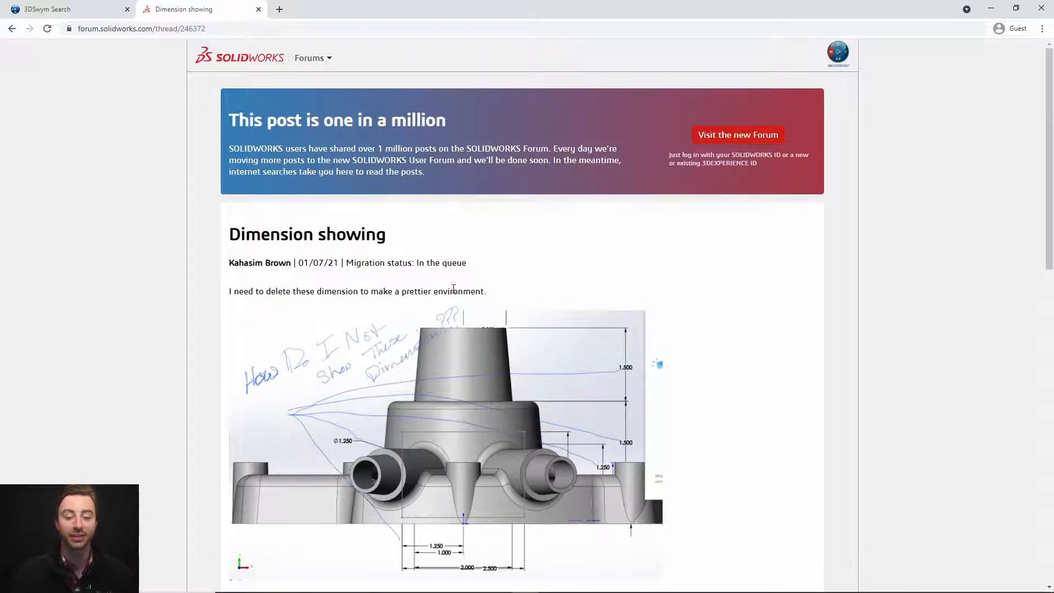
scroll(453, 288, "down", 10)
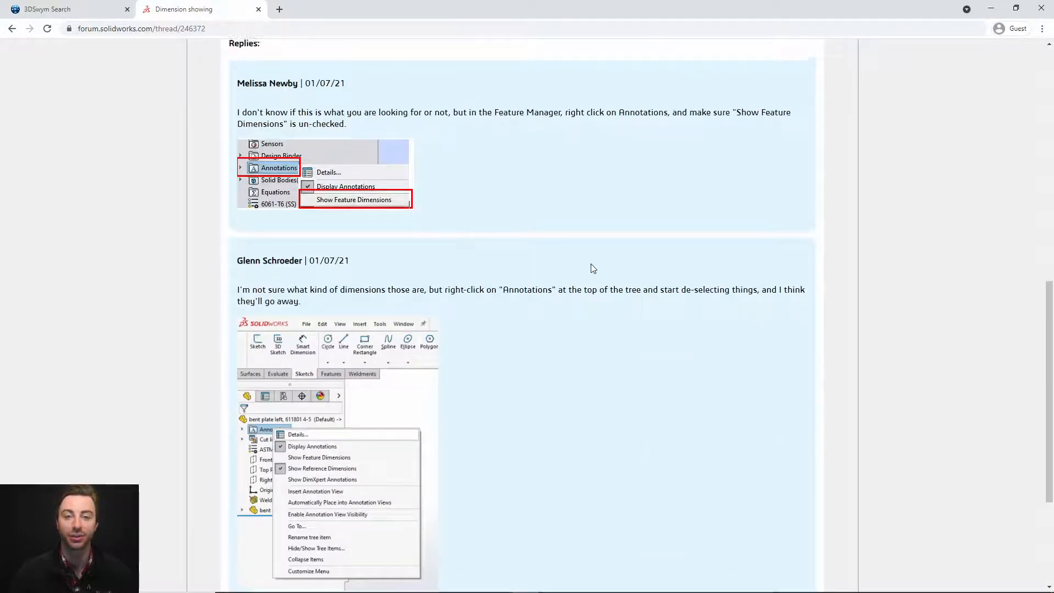
scroll(592, 268, "up", 5)
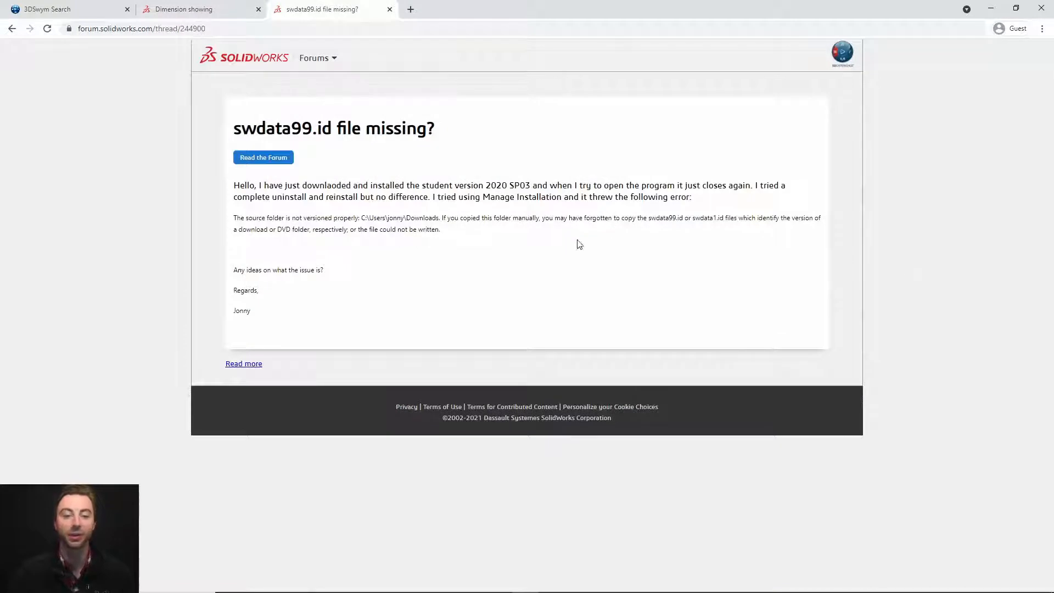
left_click(265, 165)
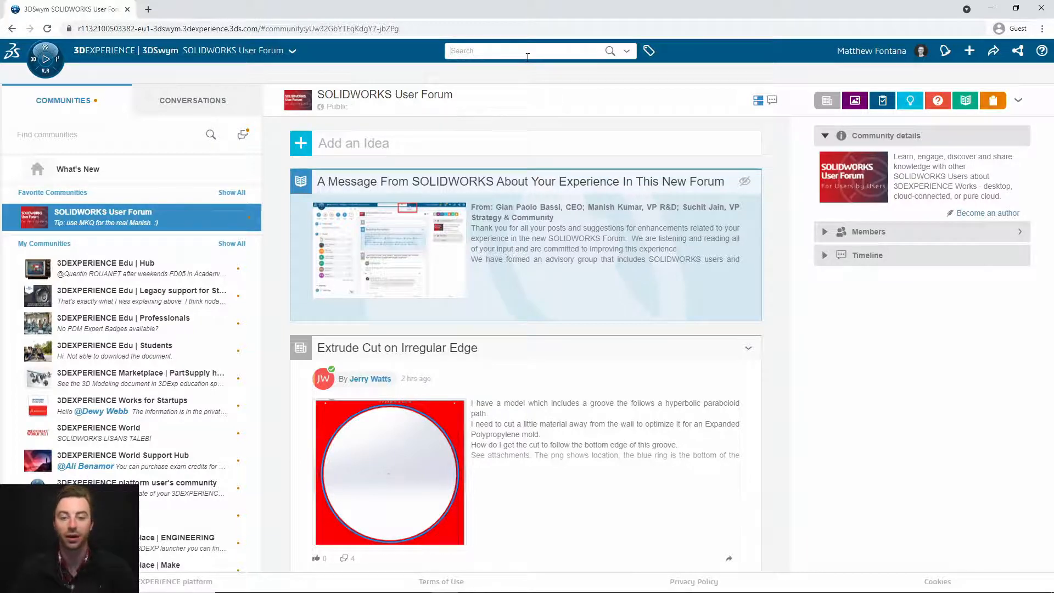
Step: Search for 'Large assembly performance' and limit results to the SOLIDWORKS User Forum community
type("Large assembly performance")
key("Return")
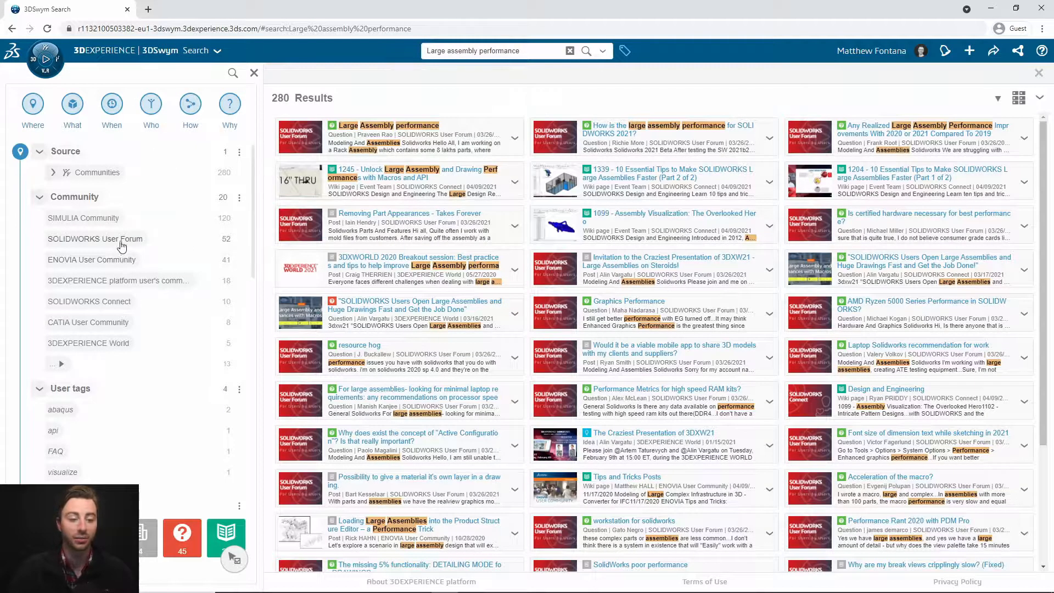
left_click(122, 246)
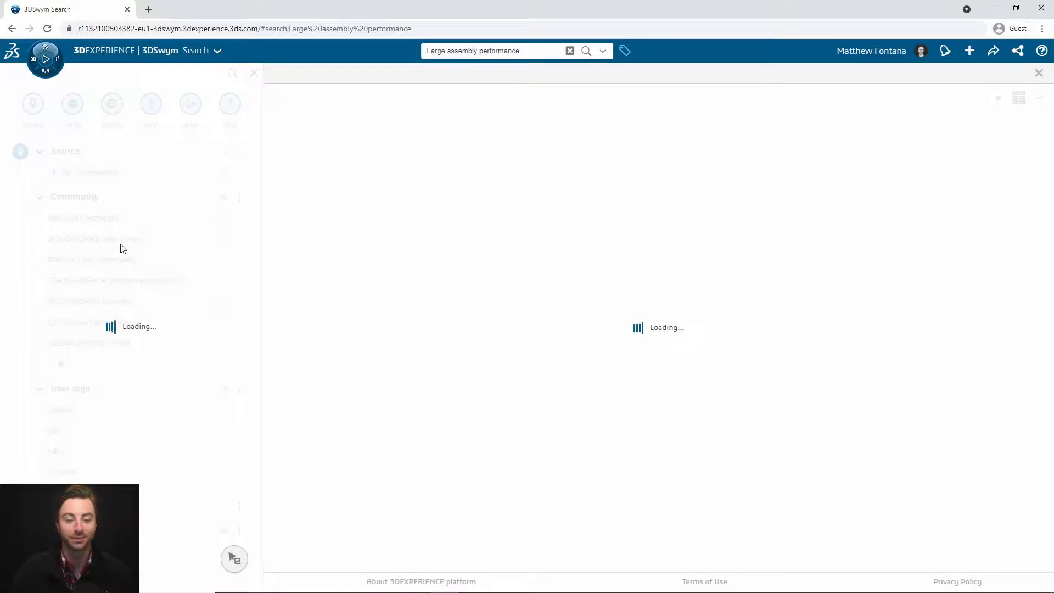
left_click(121, 245)
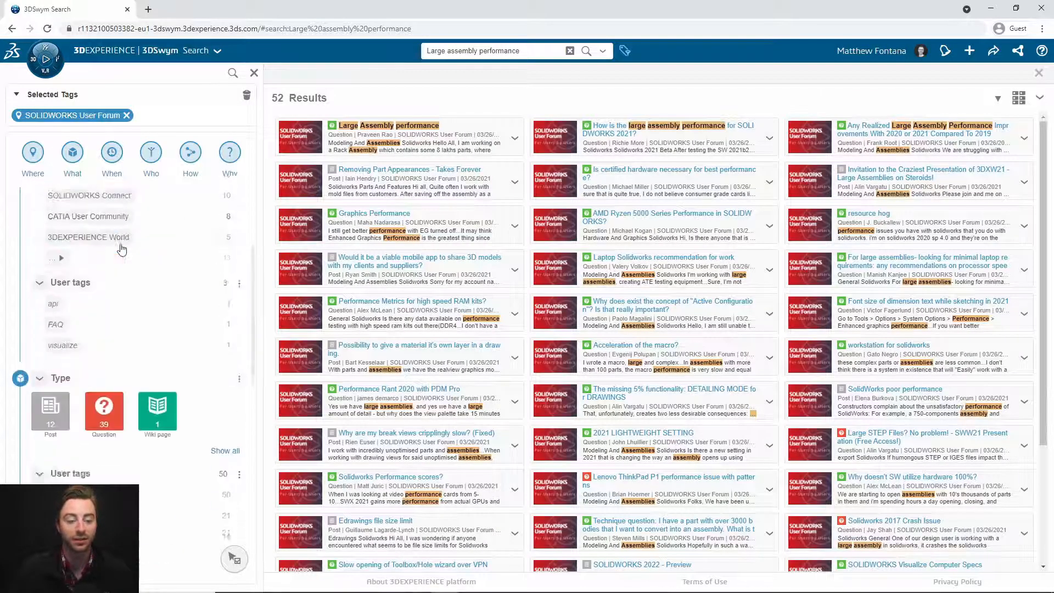
Step: Narrow results to the Solidworks tag and Questions, then preview the Large Assembly performance question
scroll(122, 250, "down", 2)
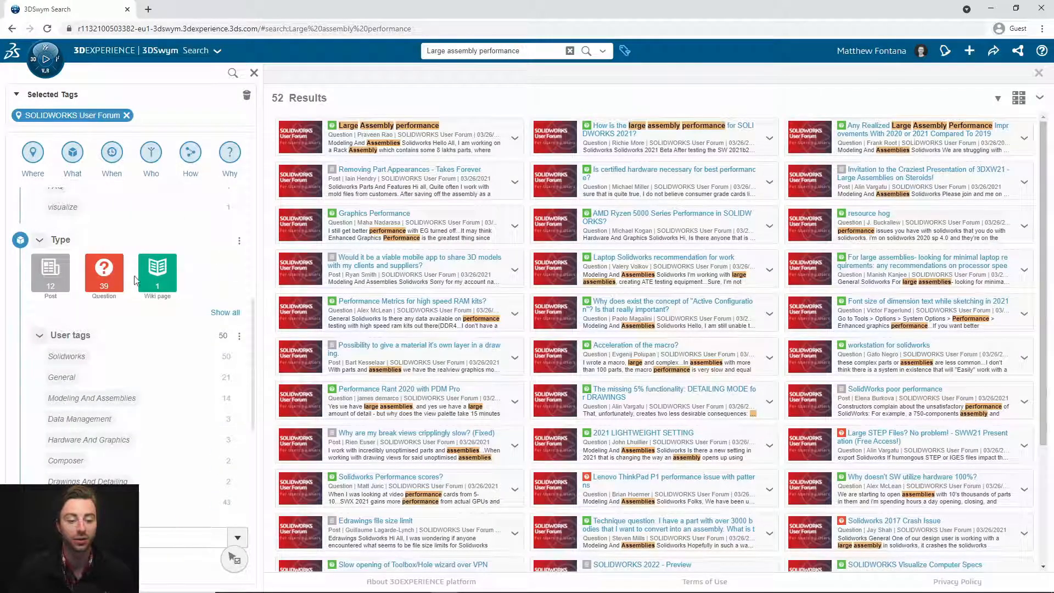
left_click(80, 361)
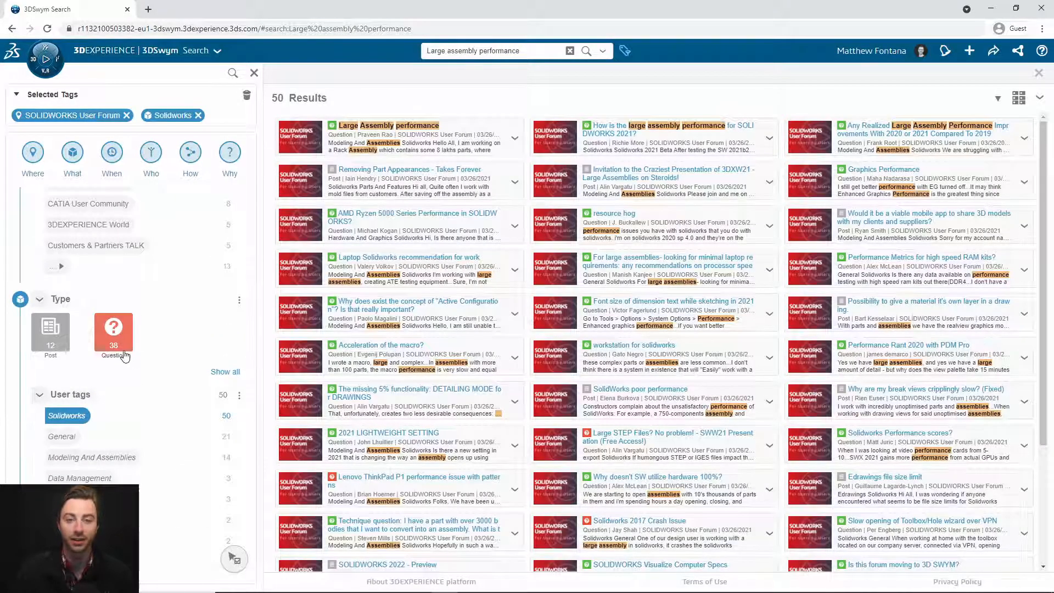
left_click(125, 356)
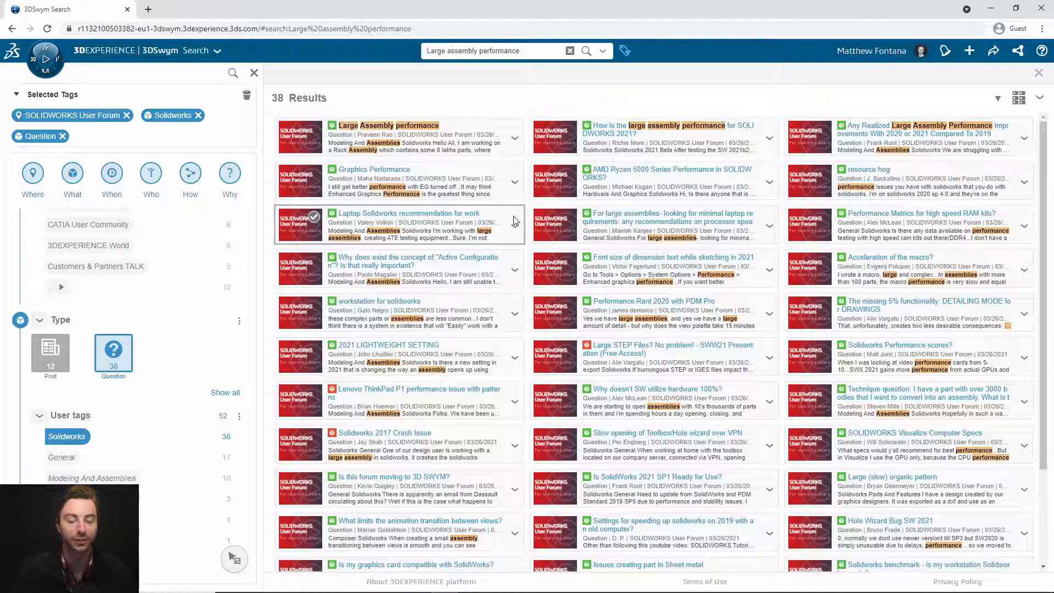
left_click(422, 132)
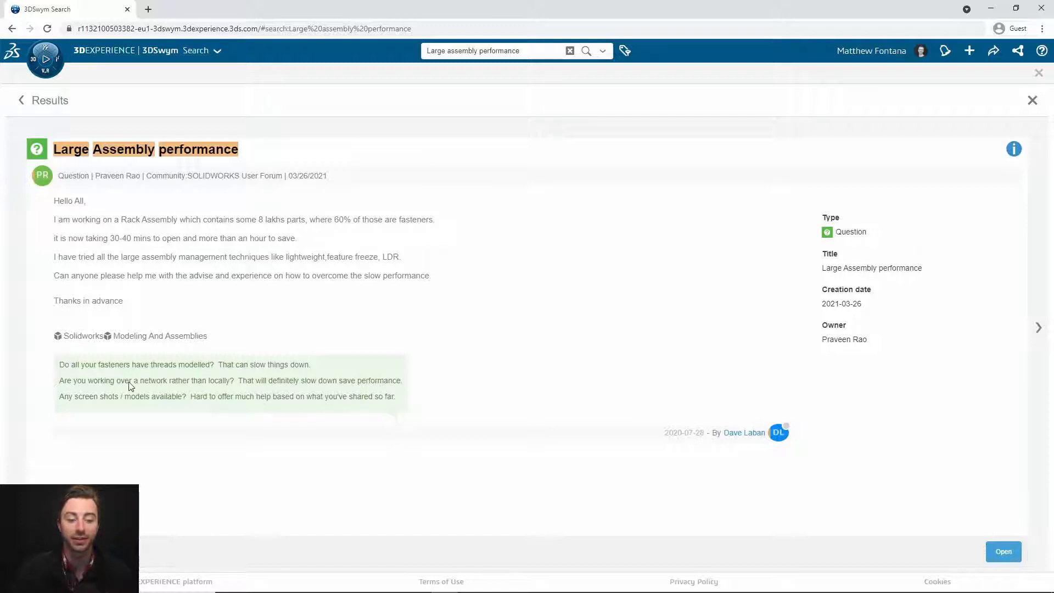
Step: Open the Large Assembly performance question as a full page and scroll through its replies
left_click(995, 550)
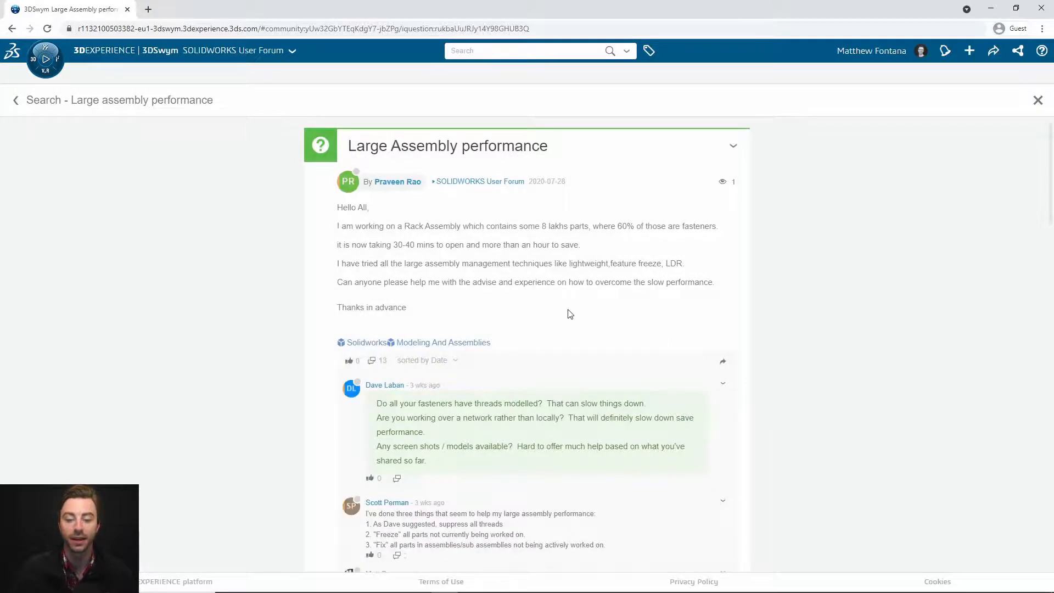
scroll(569, 313, "down", 5)
scroll(496, 288, "down", 5)
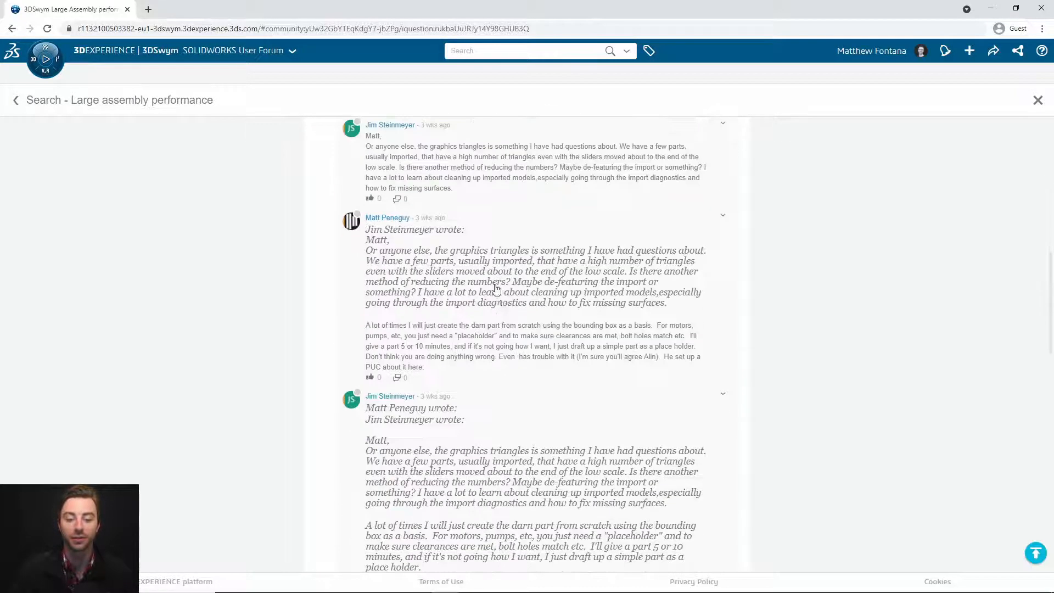
scroll(499, 261, "down", 3)
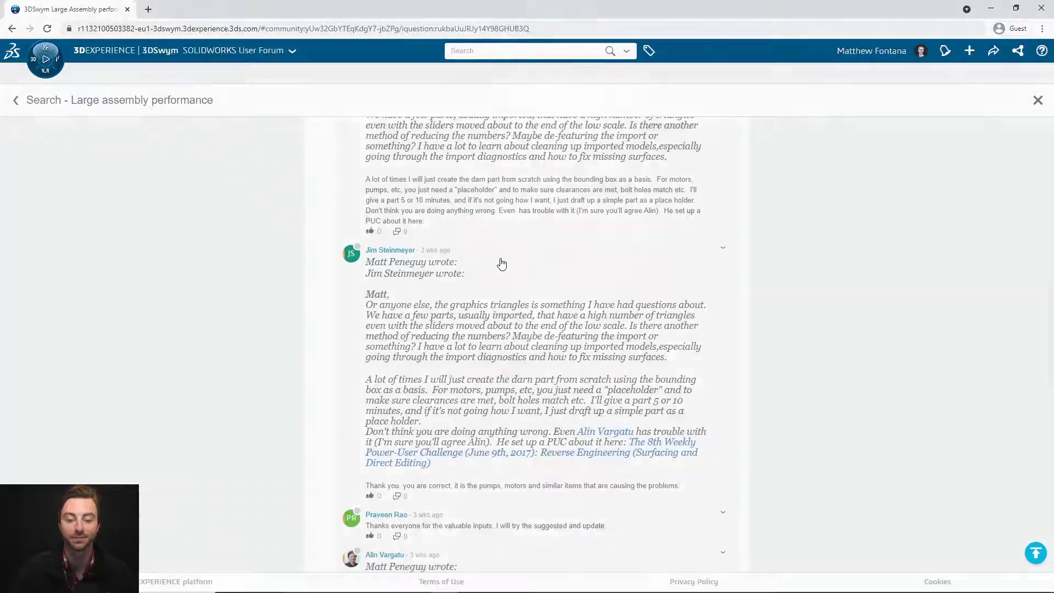